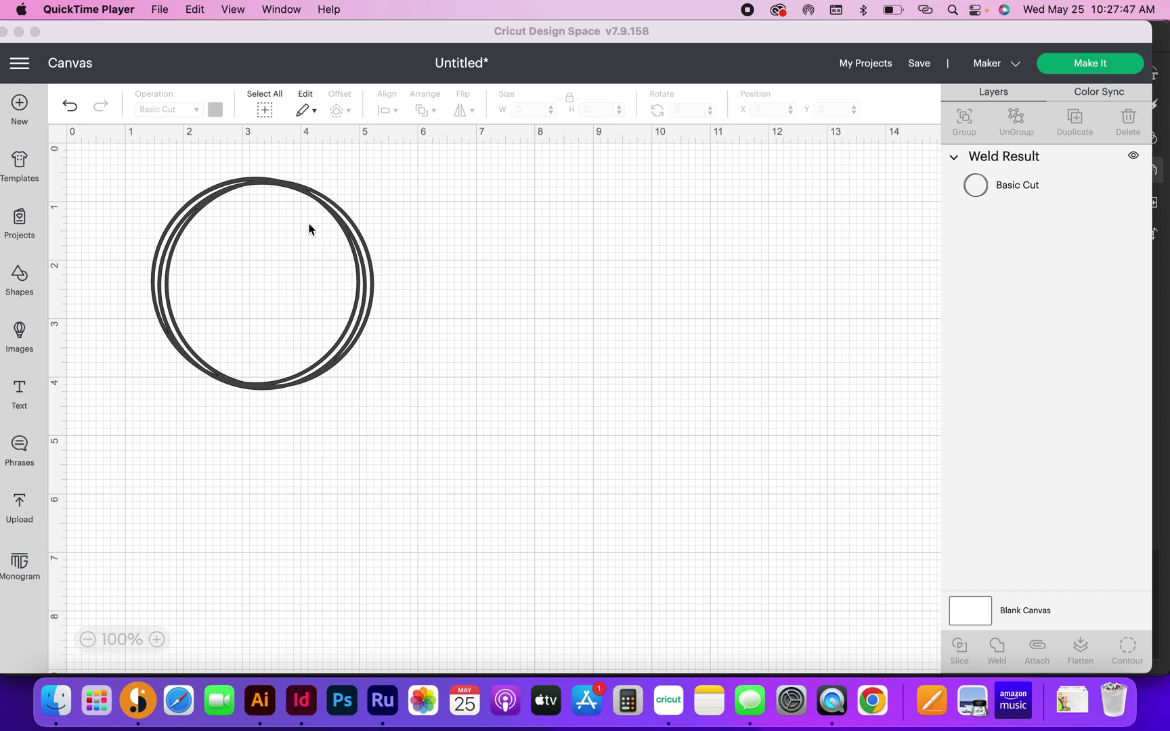
- Drag the welded ring frame up and left toward the top-left corner, then delete it
click(283, 187)
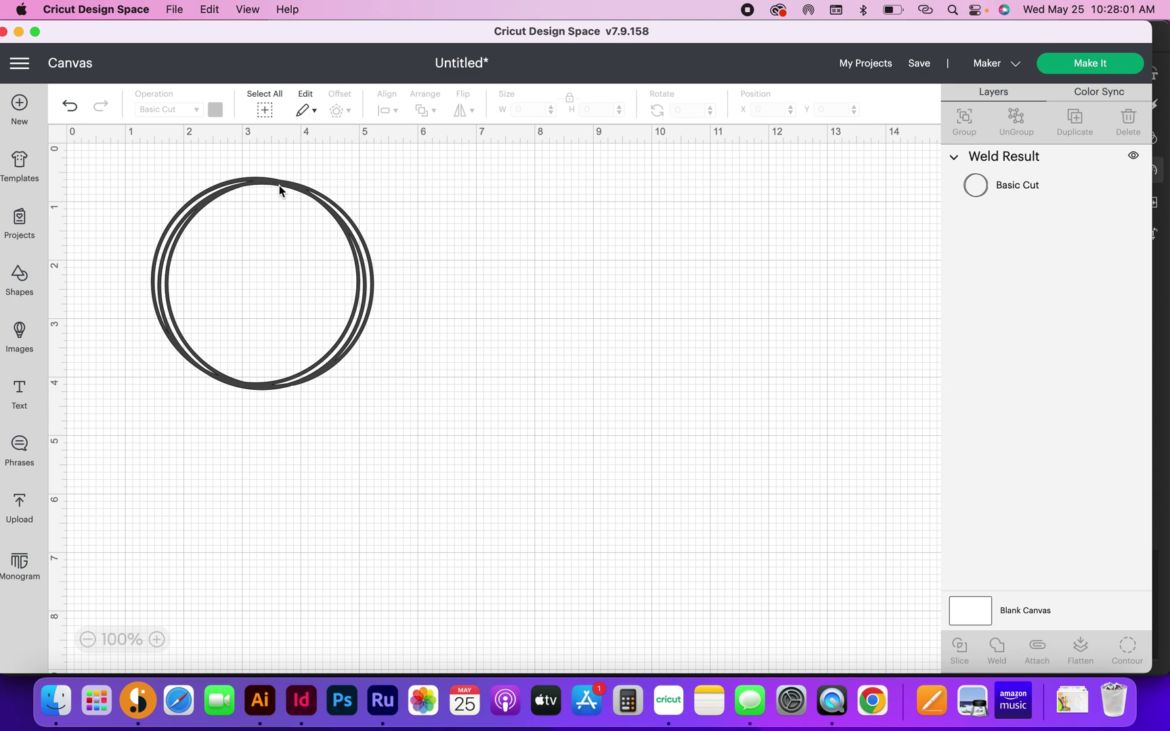
drag(279, 184, 218, 169)
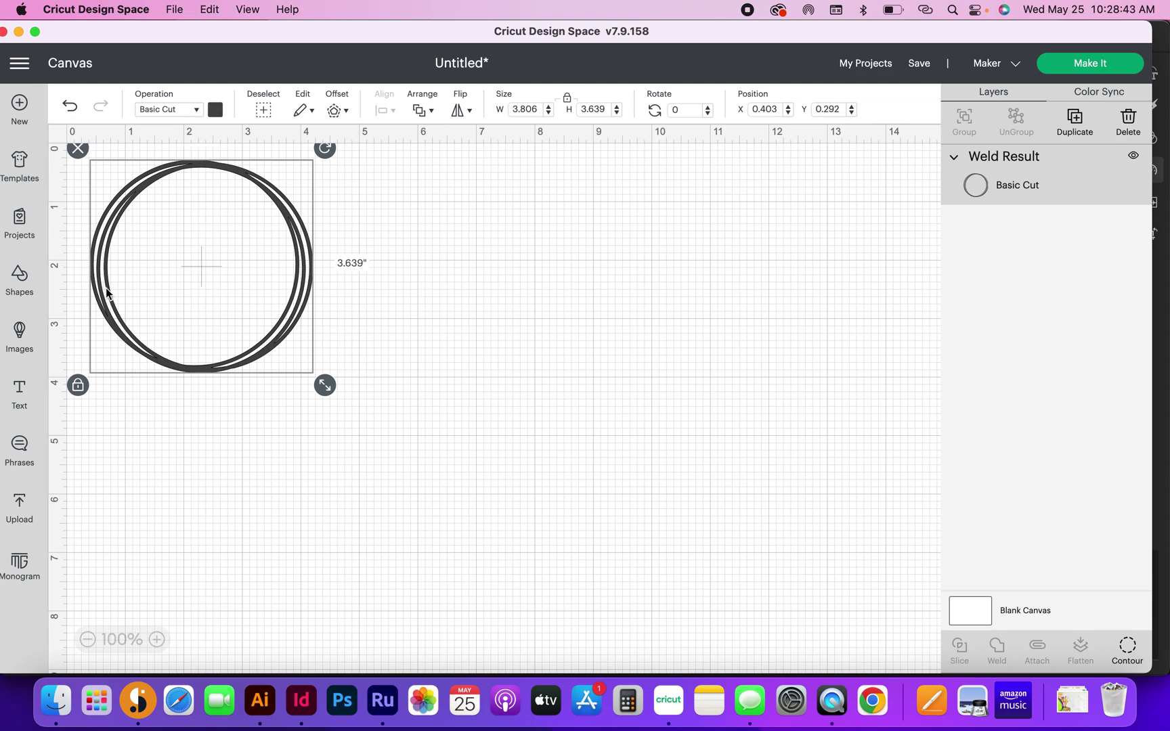
key(Delete)
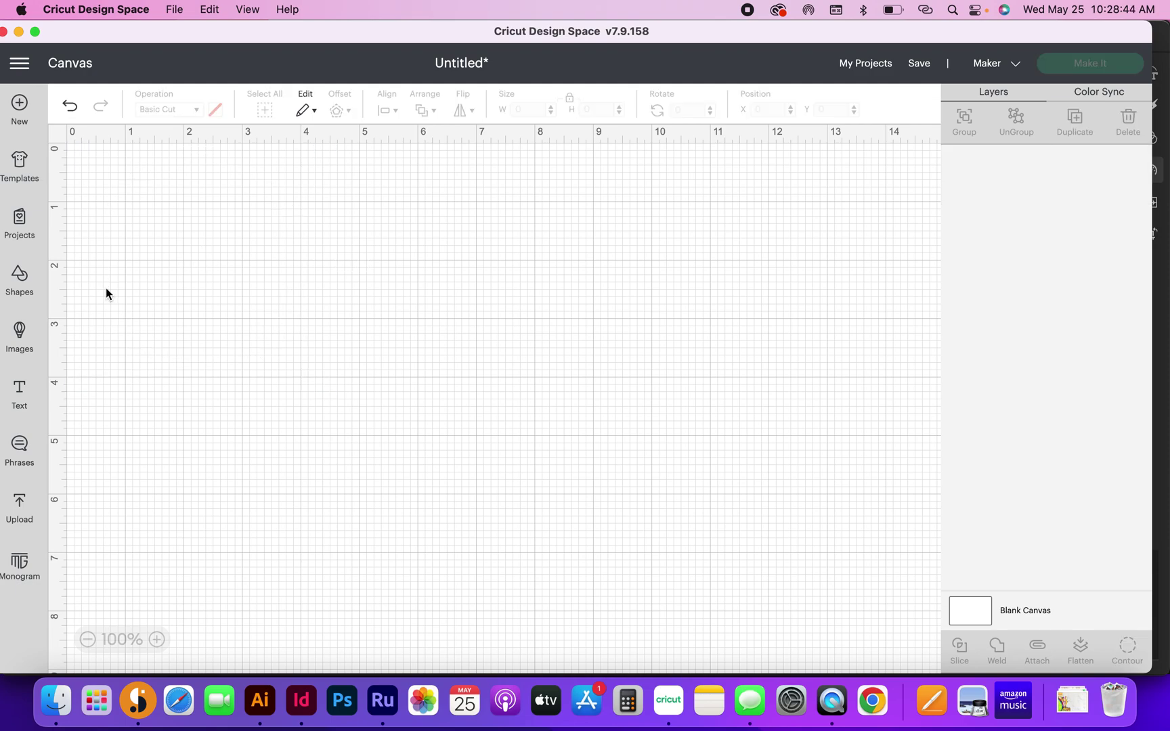
- Add a circle from Shapes and enlarge it to 4.389 by 4.389 inches
click(20, 278)
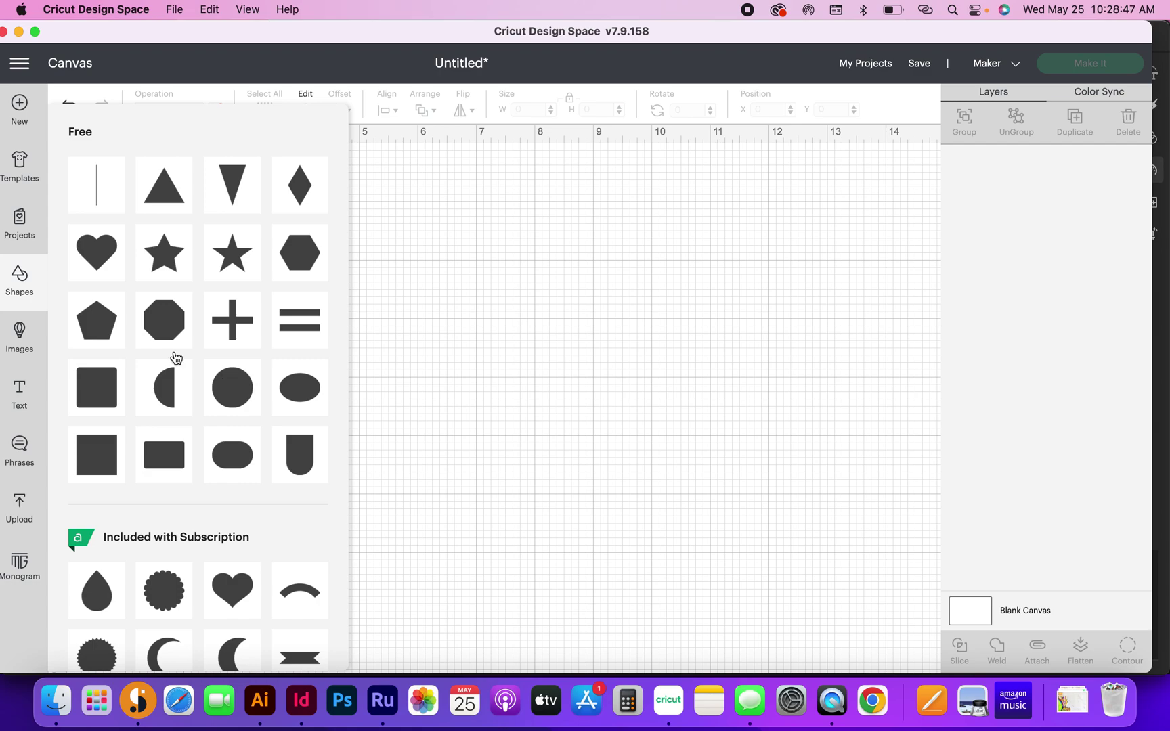
click(235, 397)
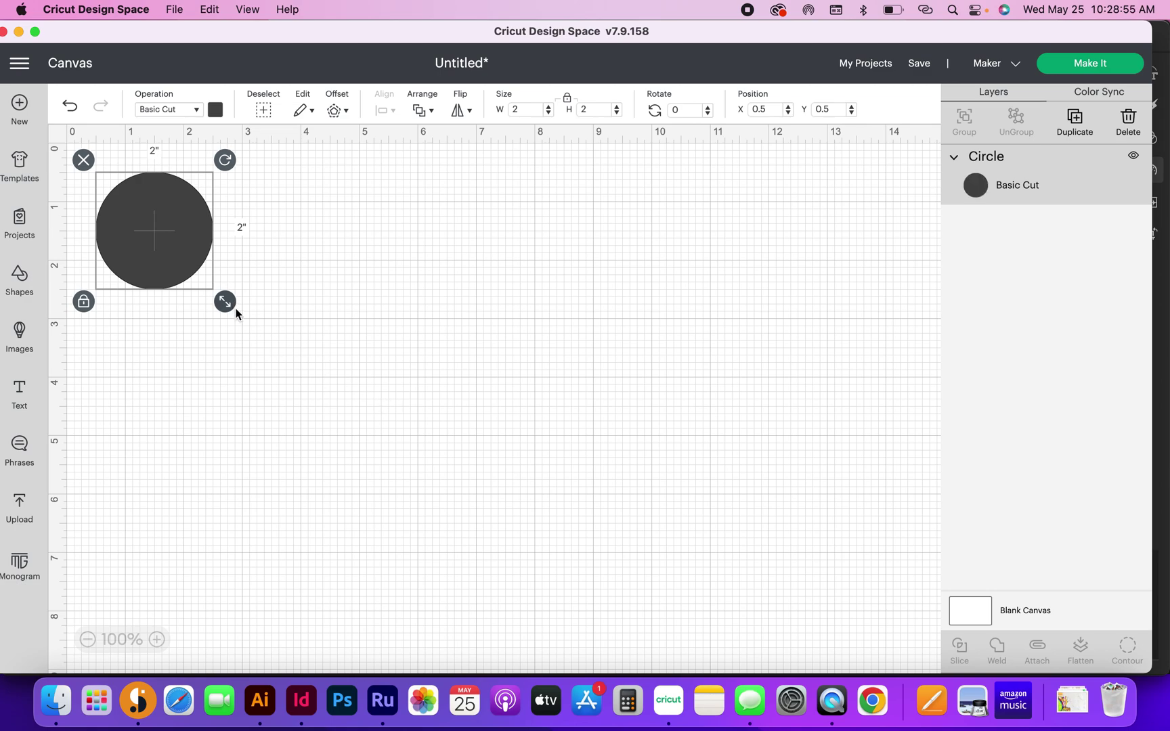
drag(235, 312, 343, 421)
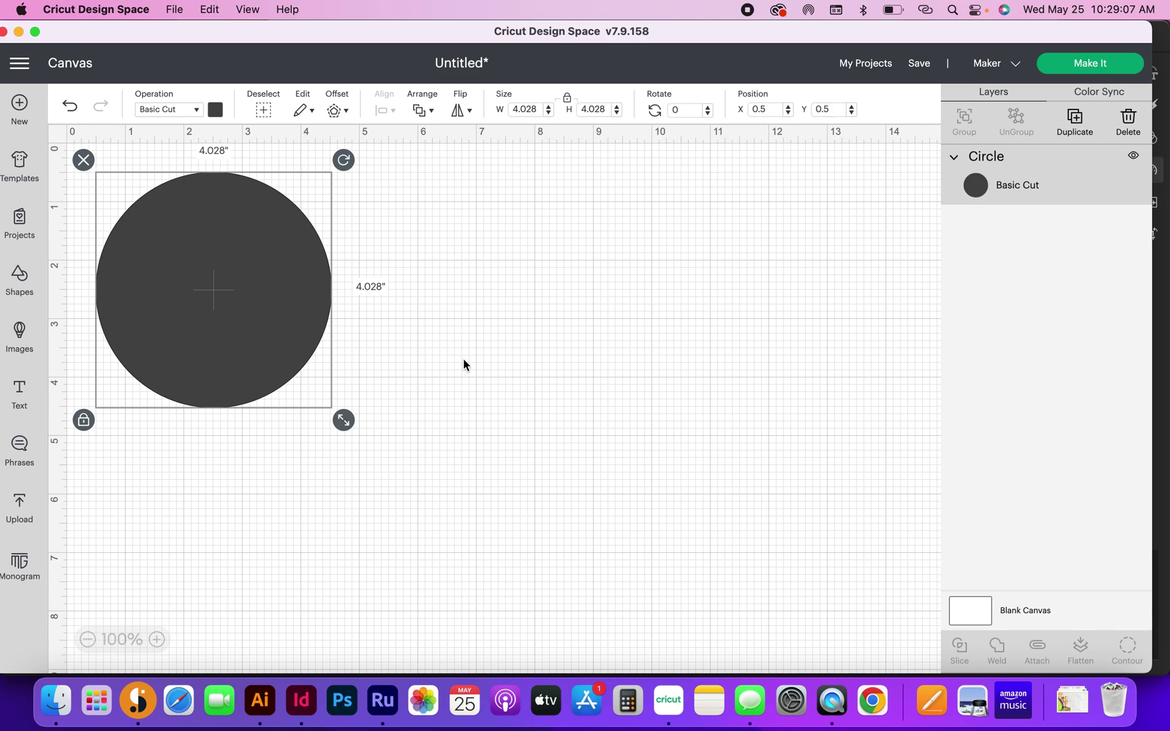
drag(343, 420, 362, 436)
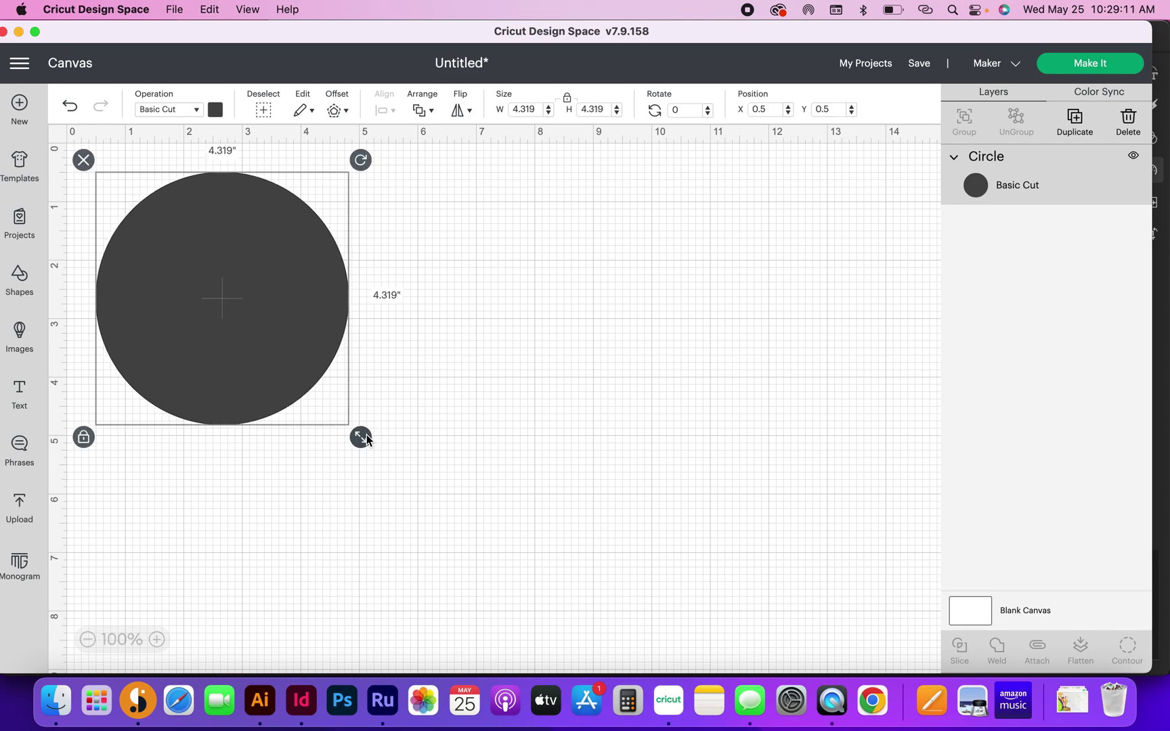
drag(361, 437, 364, 441)
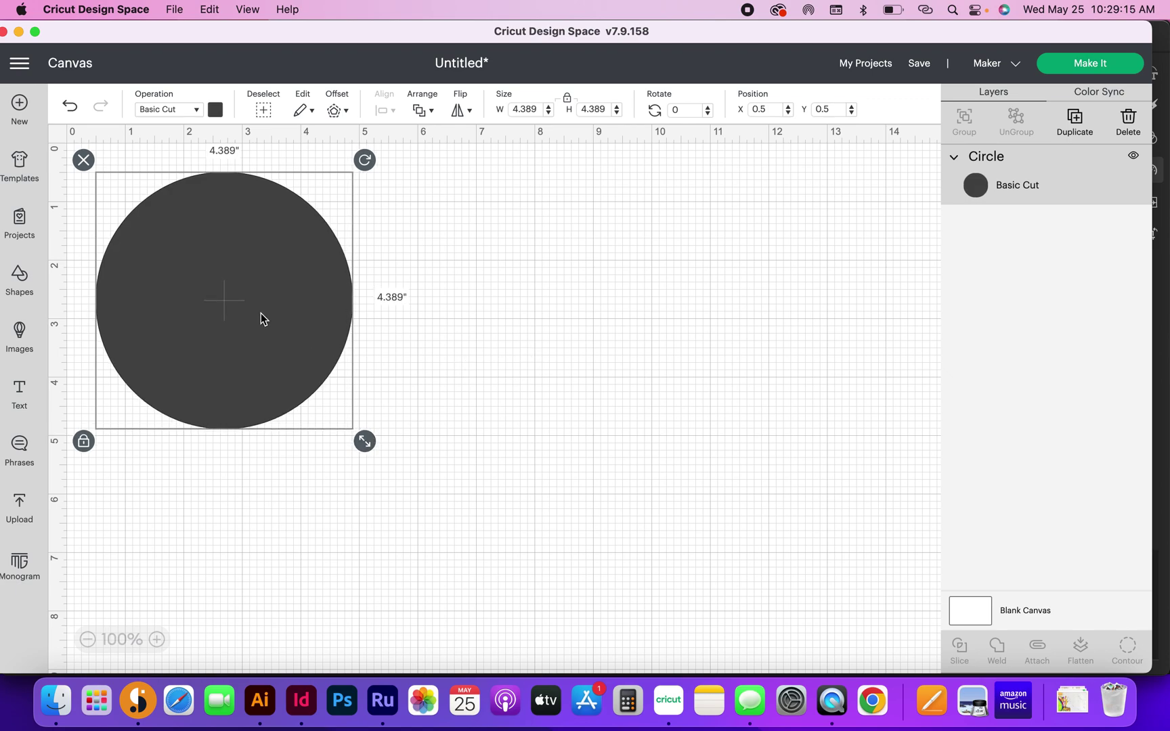
click(468, 289)
- Duplicate the dark circle and move the copy to the right
click(247, 340)
right_click(246, 341)
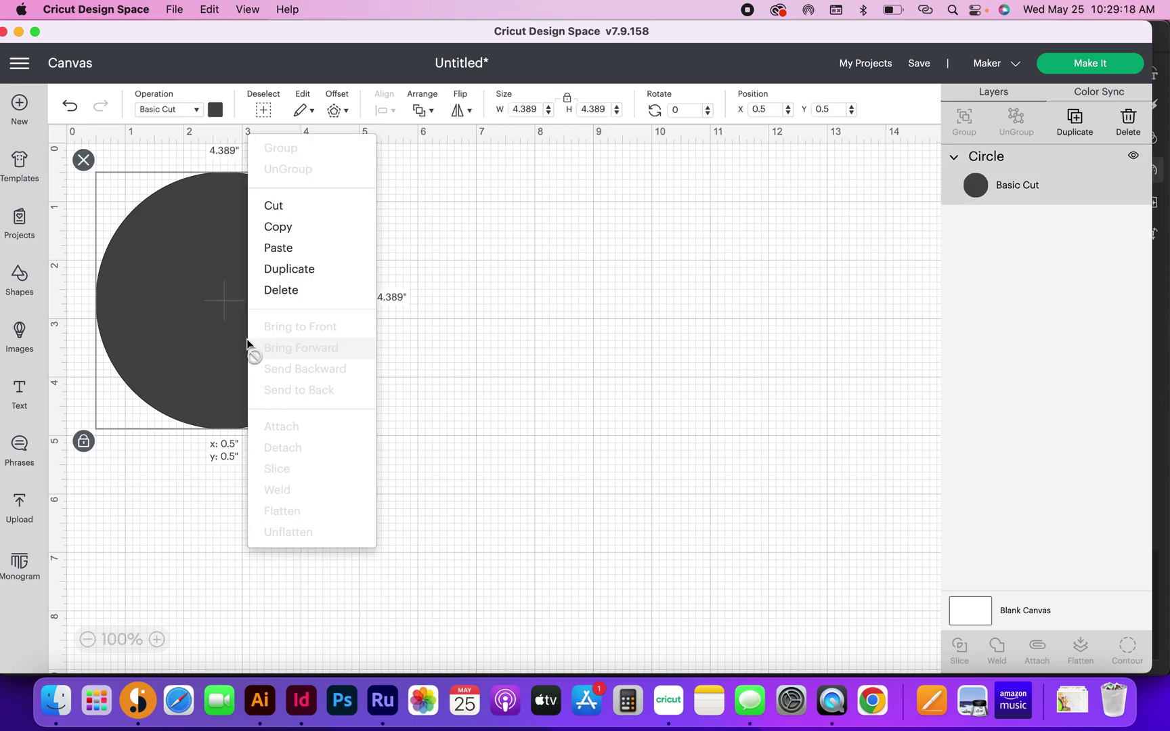
click(271, 276)
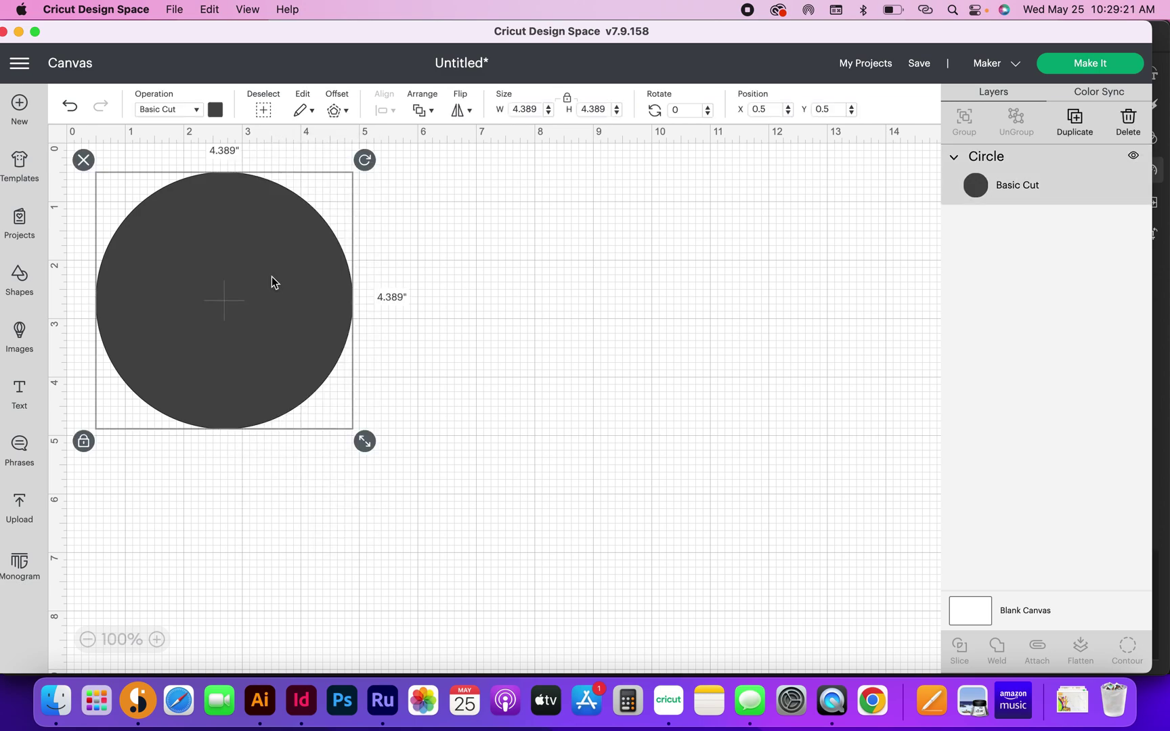
drag(334, 292, 547, 269)
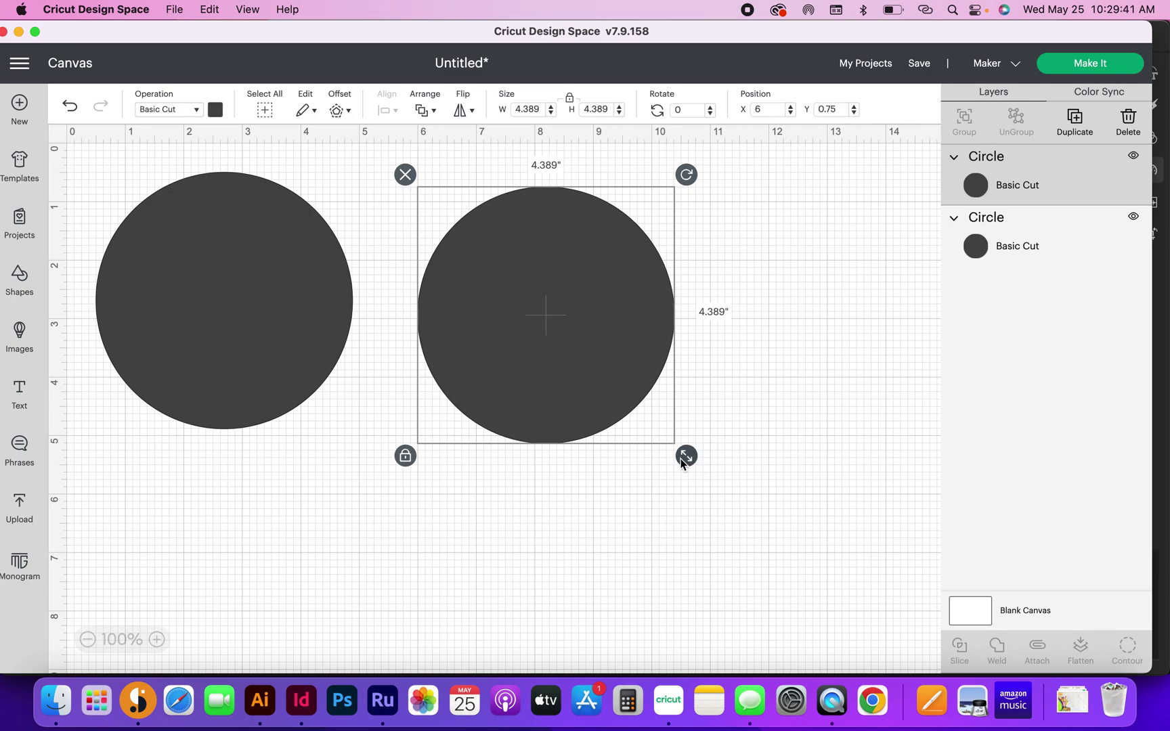
- Make the copy white and resize it to about 4.222 inches across
drag(683, 460, 664, 440)
click(216, 109)
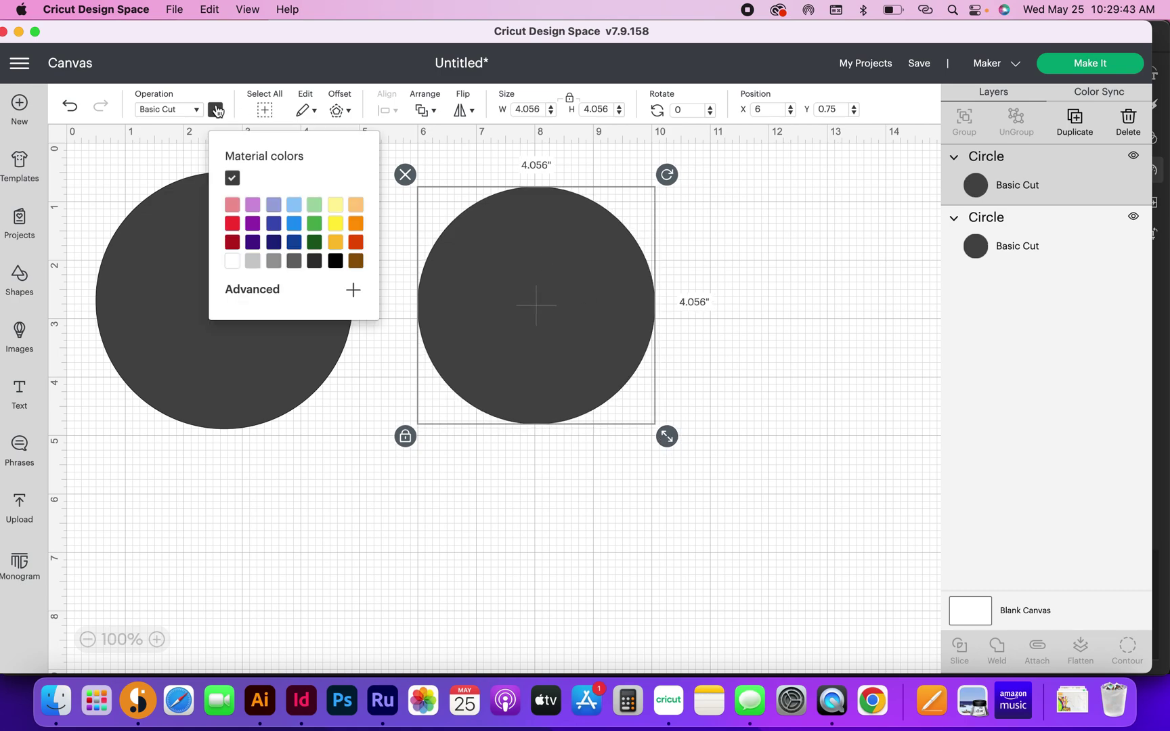
click(231, 262)
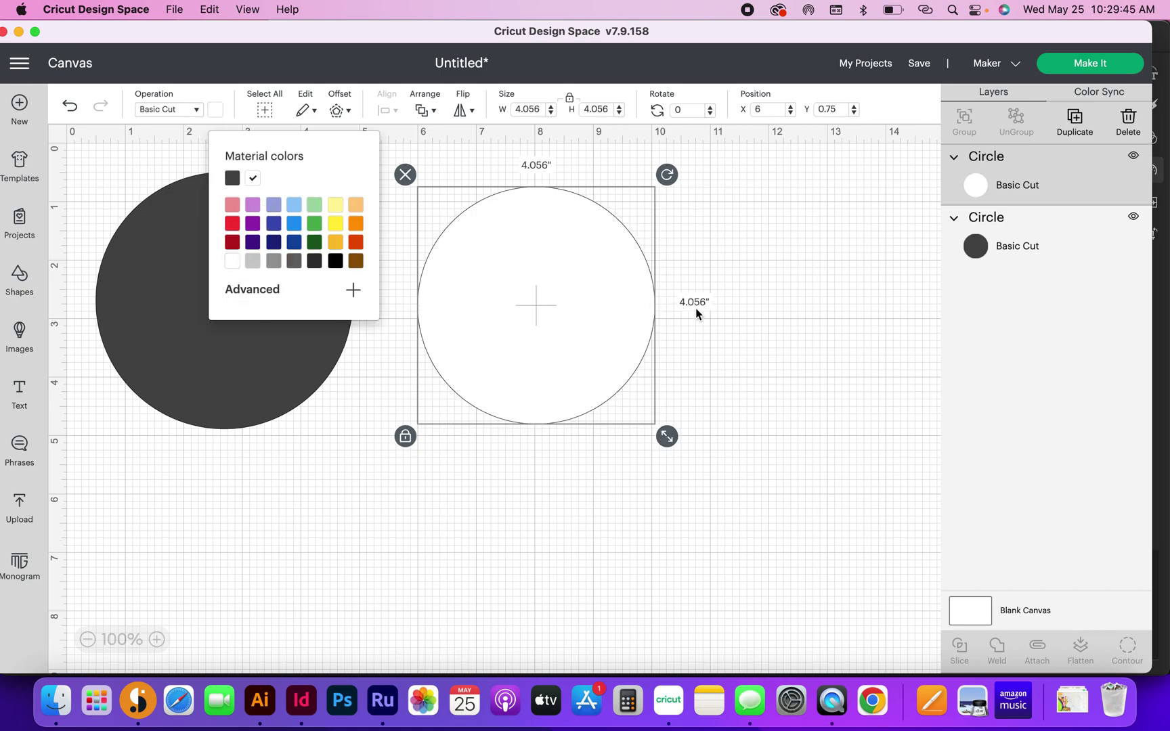
click(714, 275)
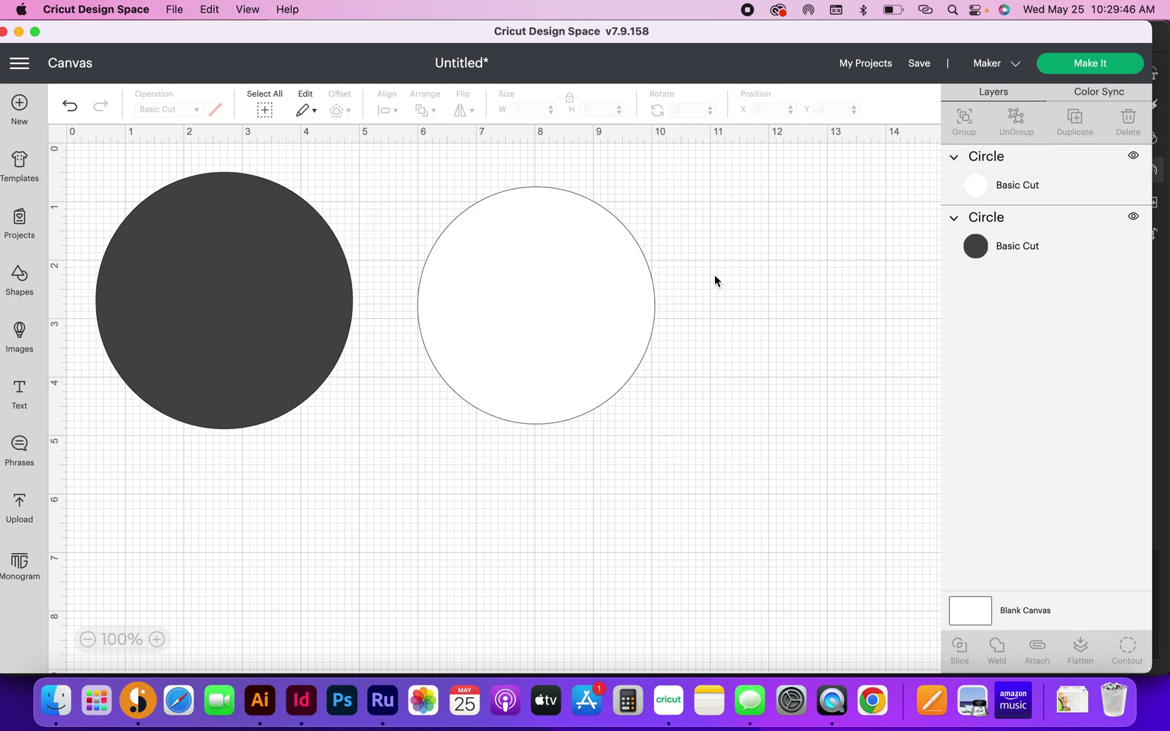
click(542, 321)
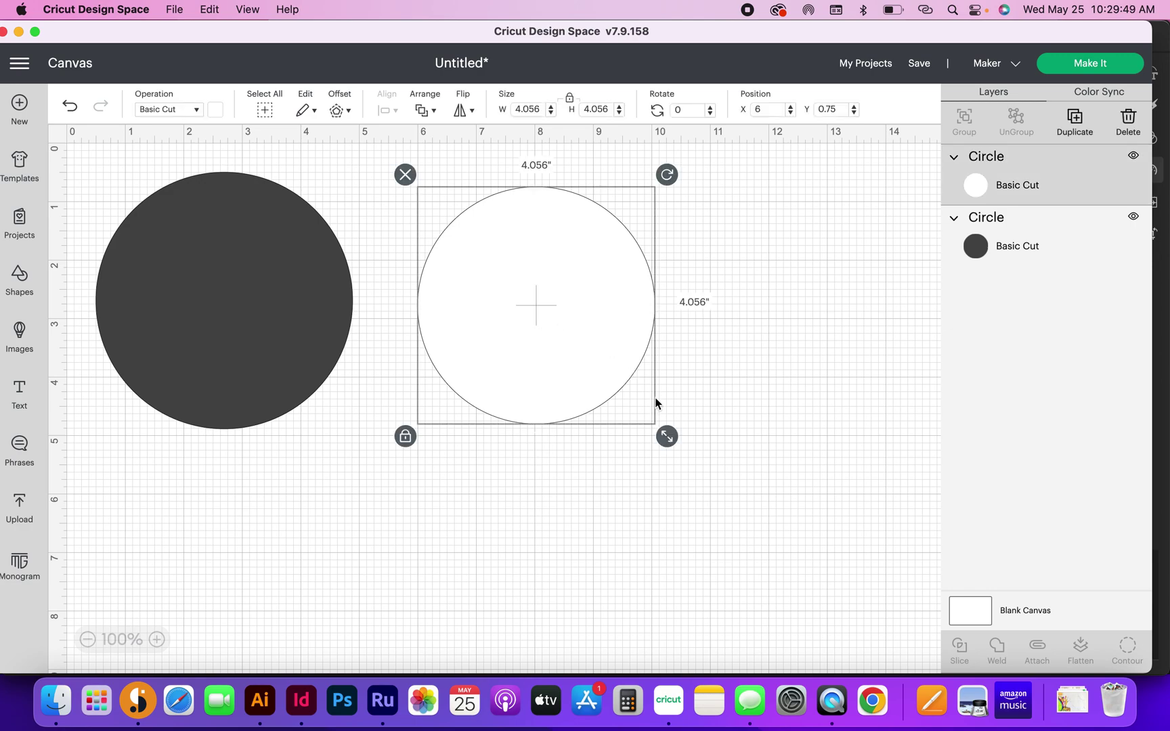
drag(667, 436, 678, 448)
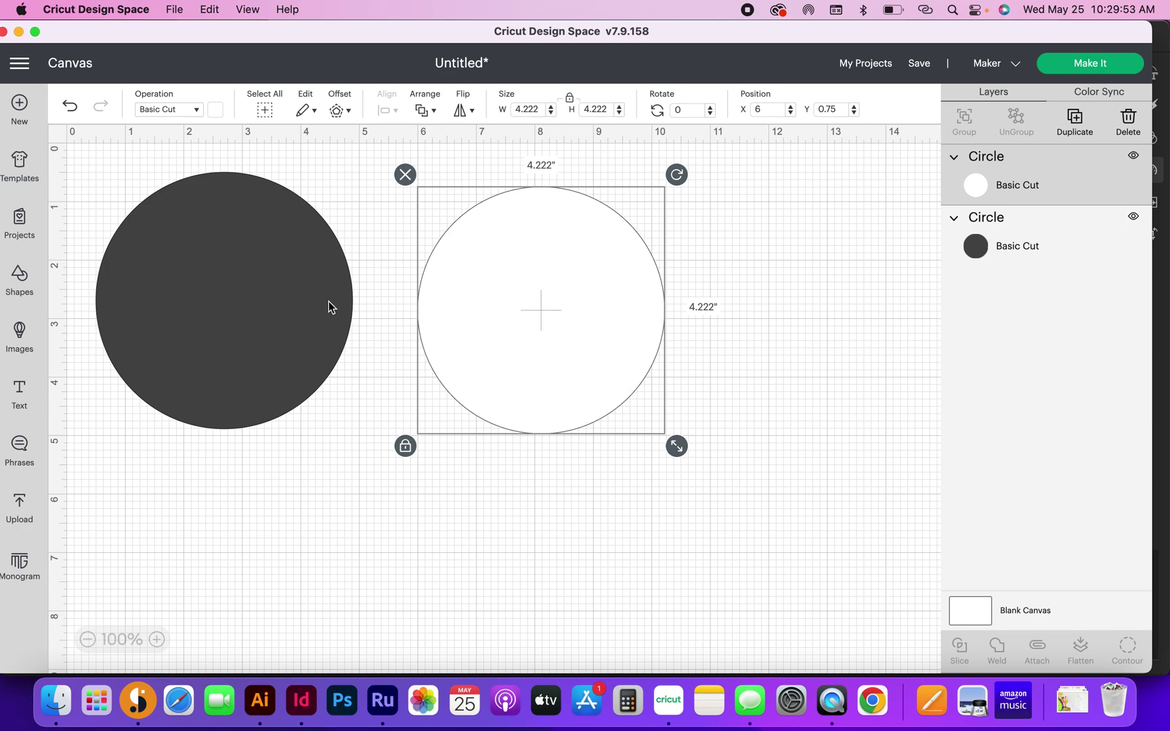
click(423, 416)
- Select both circles and align them centred horizontally and vertically
click(536, 313)
shift+click(292, 283)
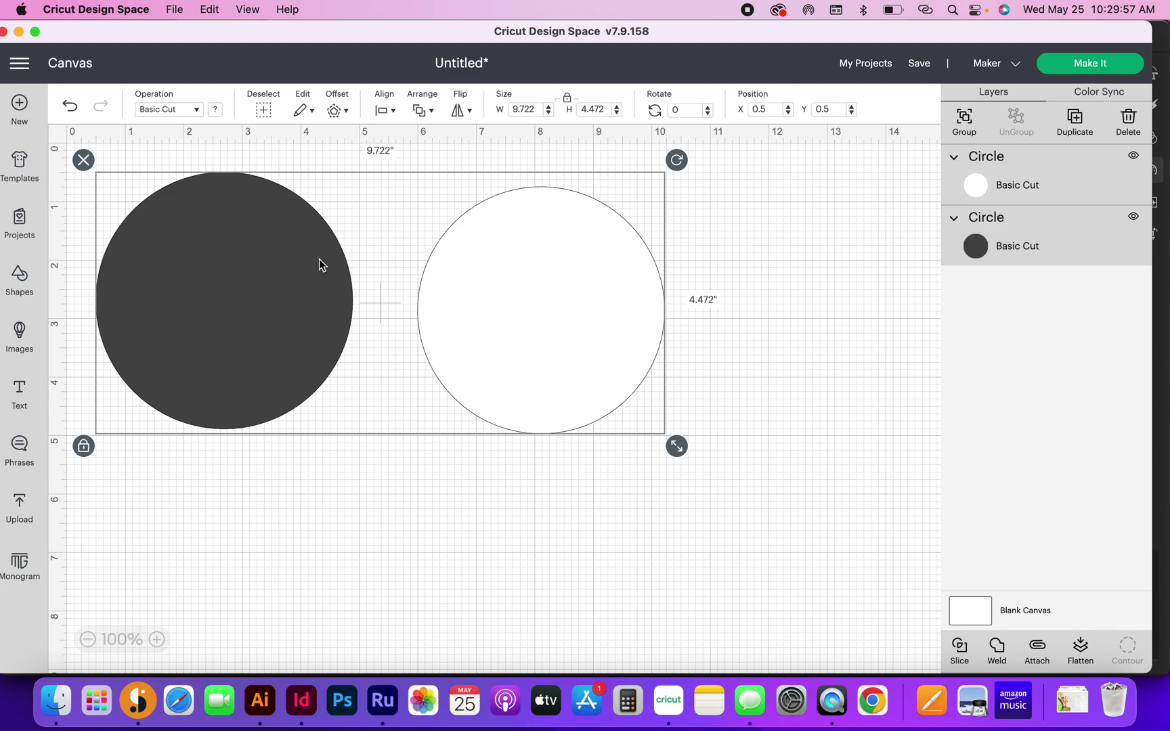
click(393, 113)
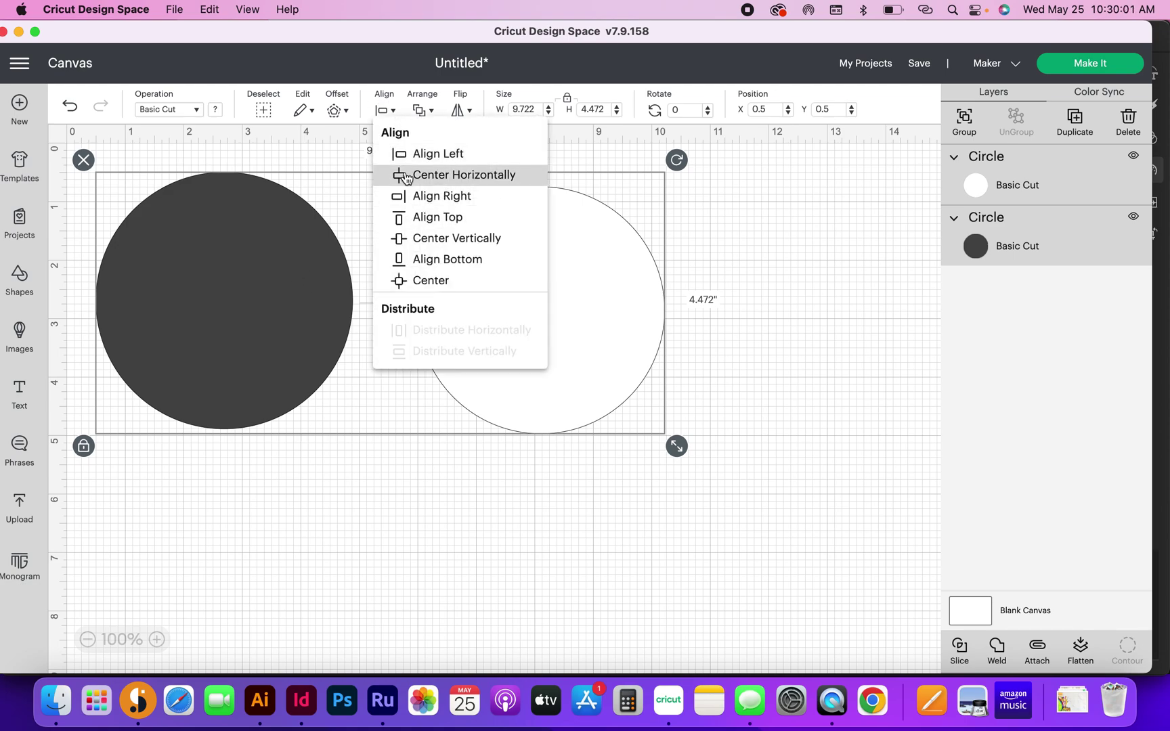
click(406, 177)
click(392, 113)
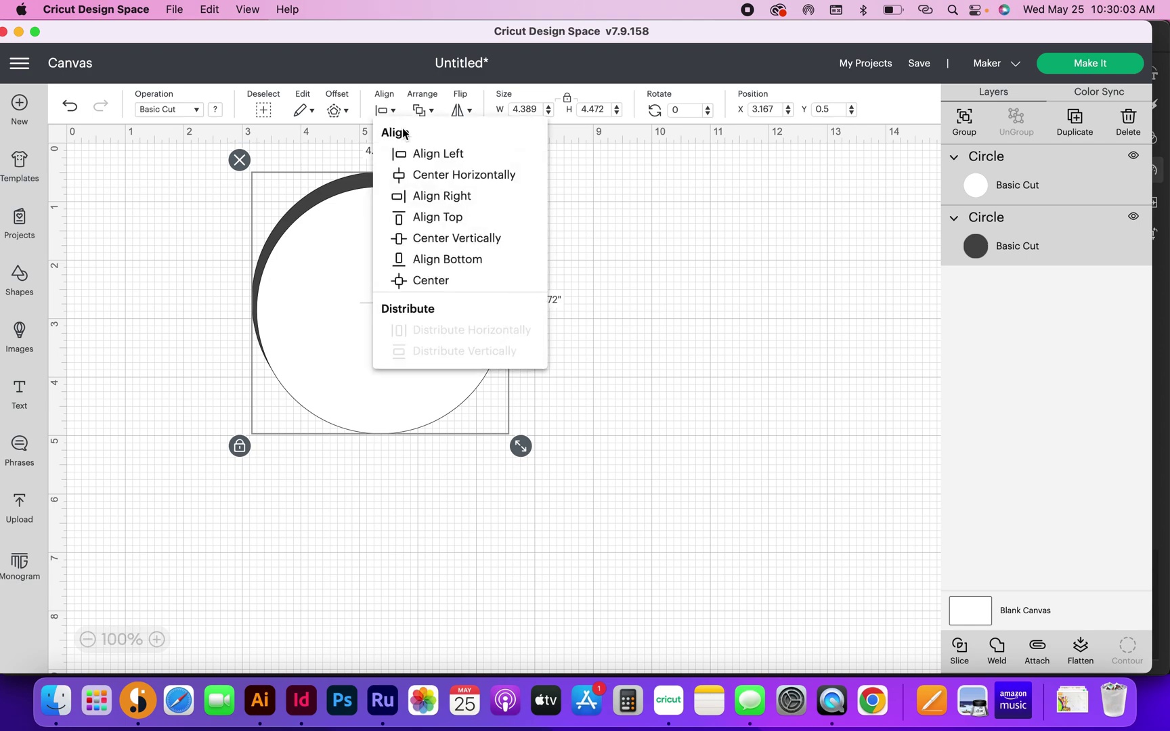
click(420, 238)
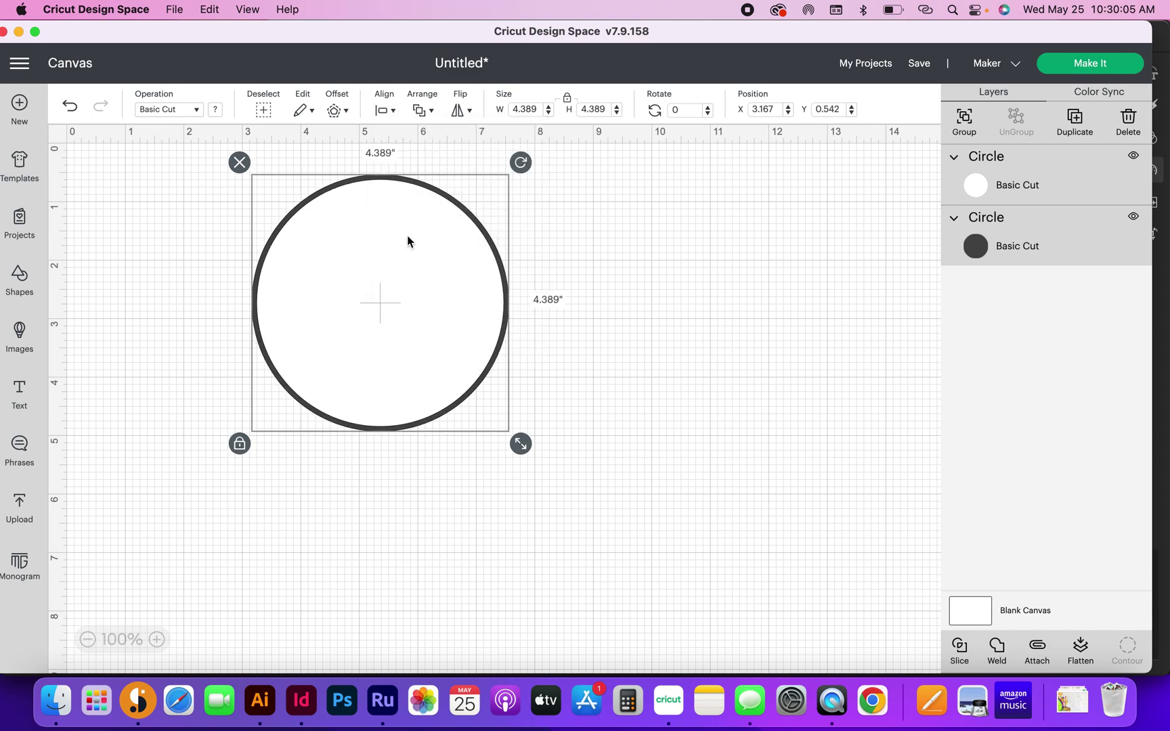
click(667, 273)
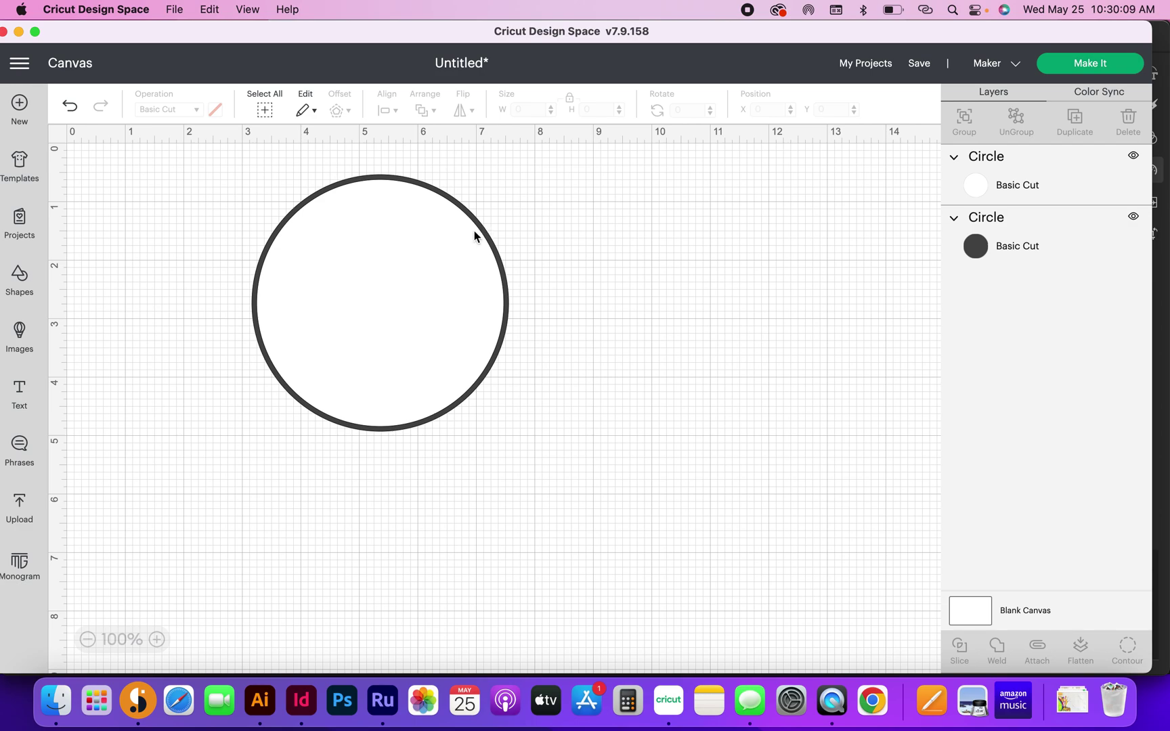
- Resize the white circle to about 4.139 inches and recentre it on the dark circle
click(468, 249)
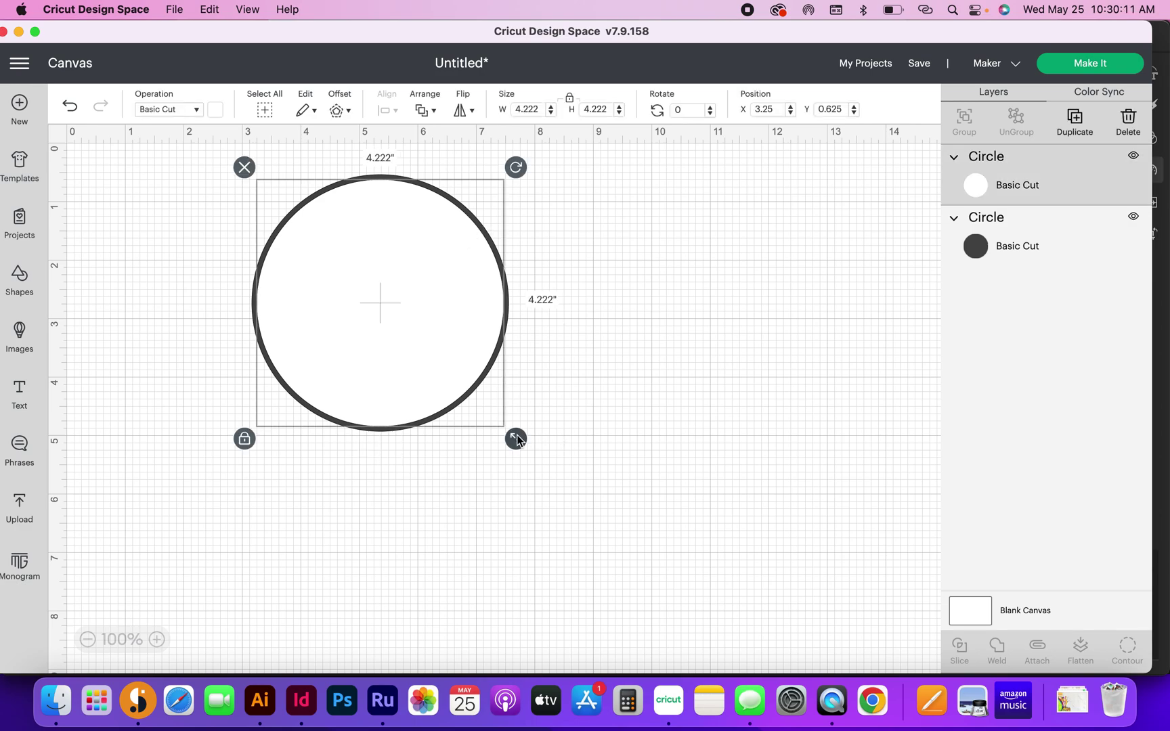
drag(516, 438, 506, 426)
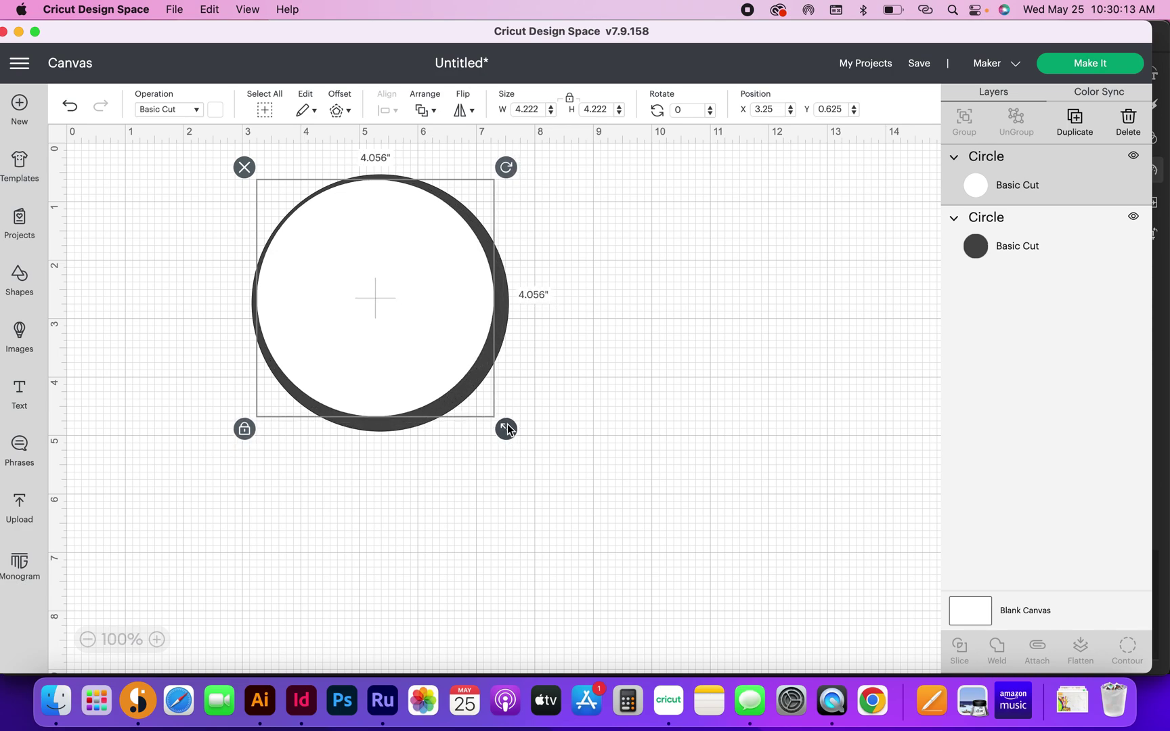
drag(425, 324, 431, 323)
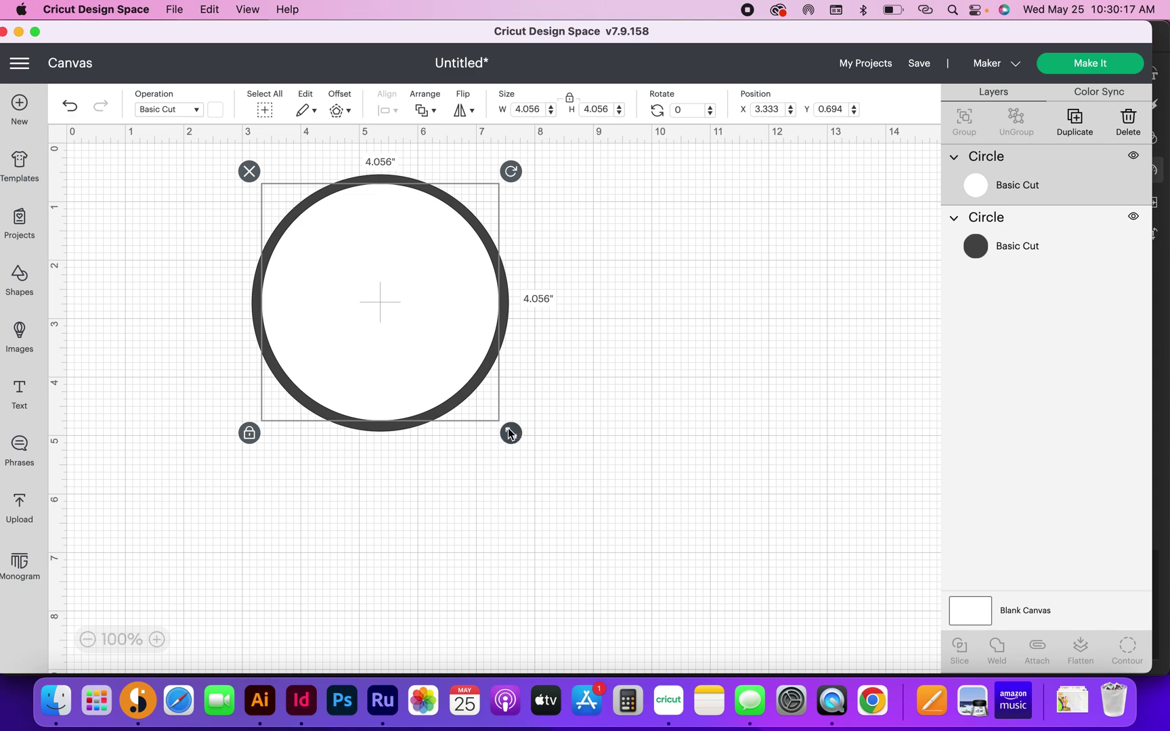
drag(513, 433, 524, 446)
drag(421, 368, 351, 312)
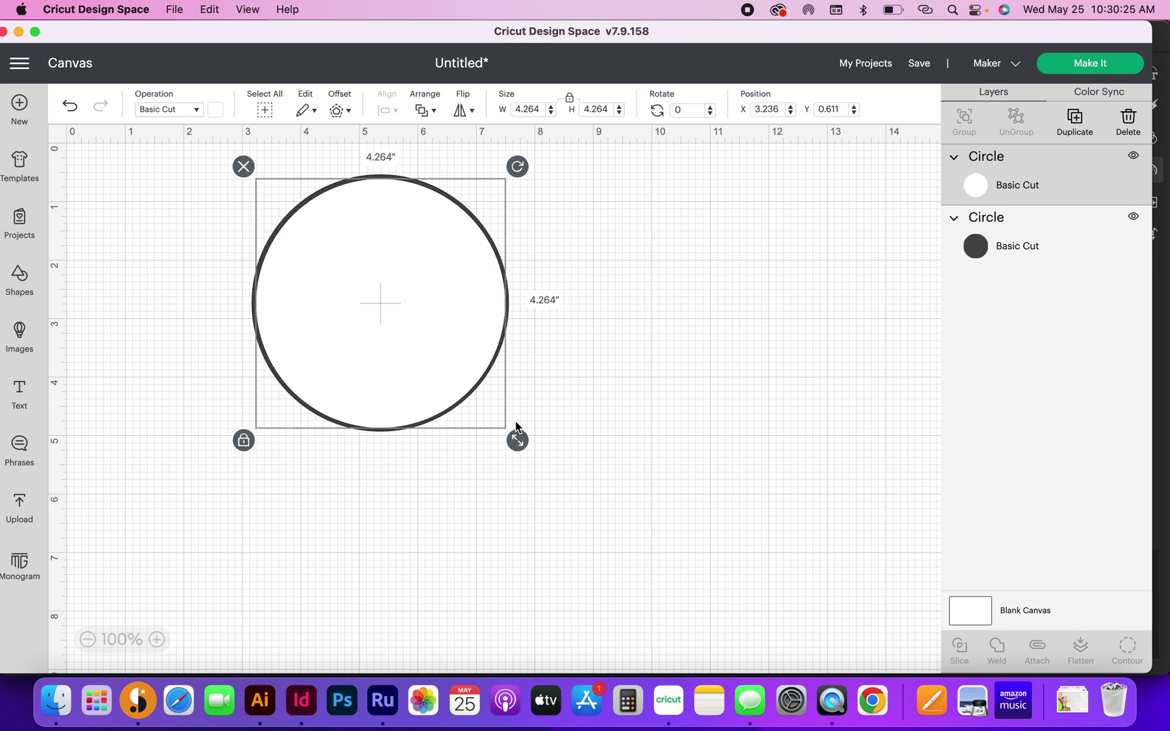
click(520, 425)
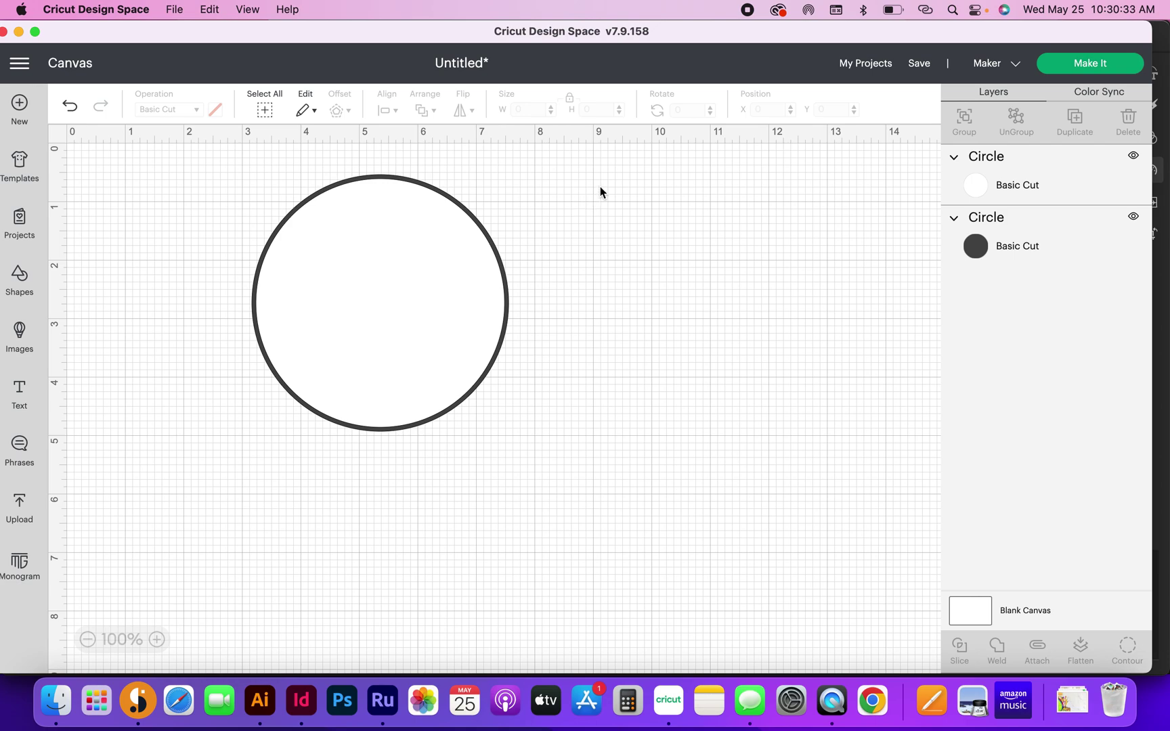
- Marquee-select both circles and realign them centred horizontally and vertically
drag(599, 187, 219, 448)
click(392, 111)
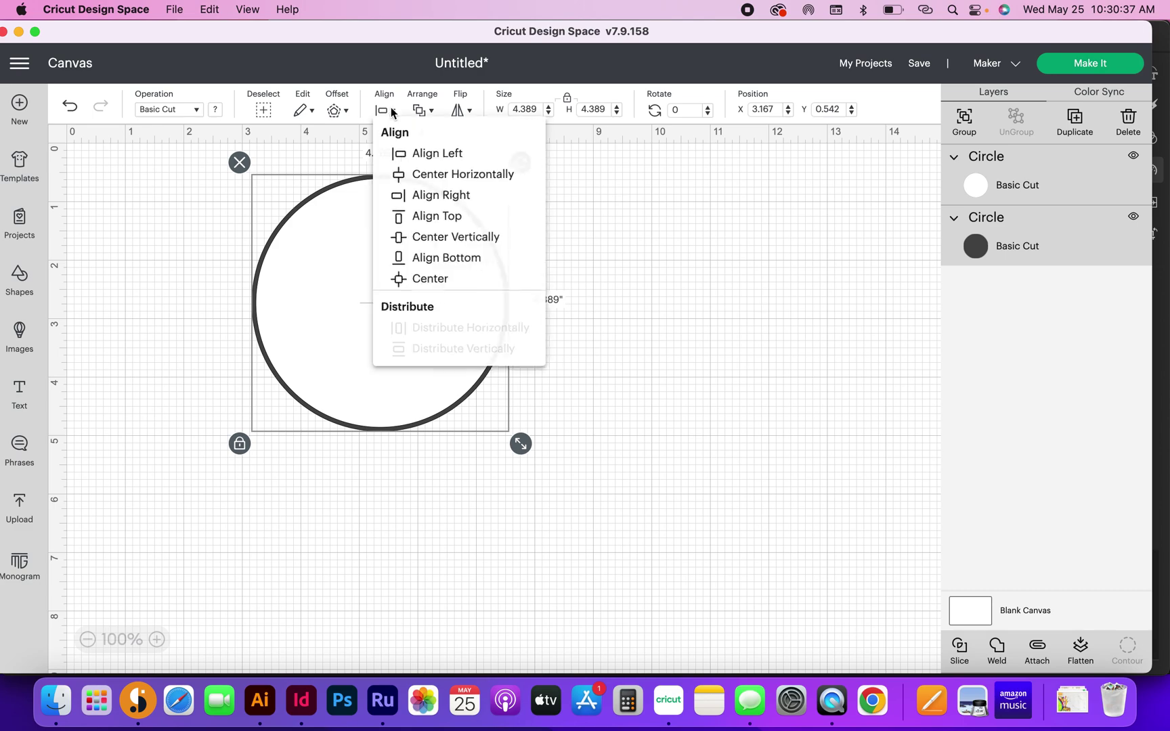
click(407, 175)
click(392, 112)
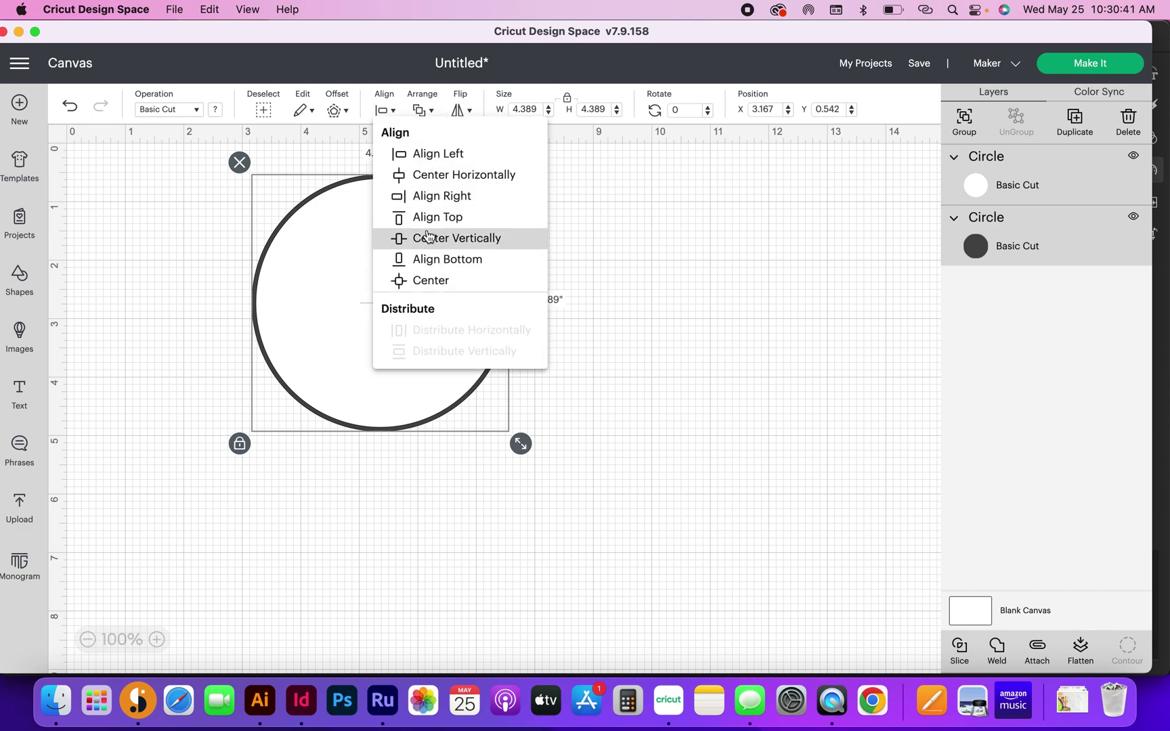
click(427, 236)
click(638, 243)
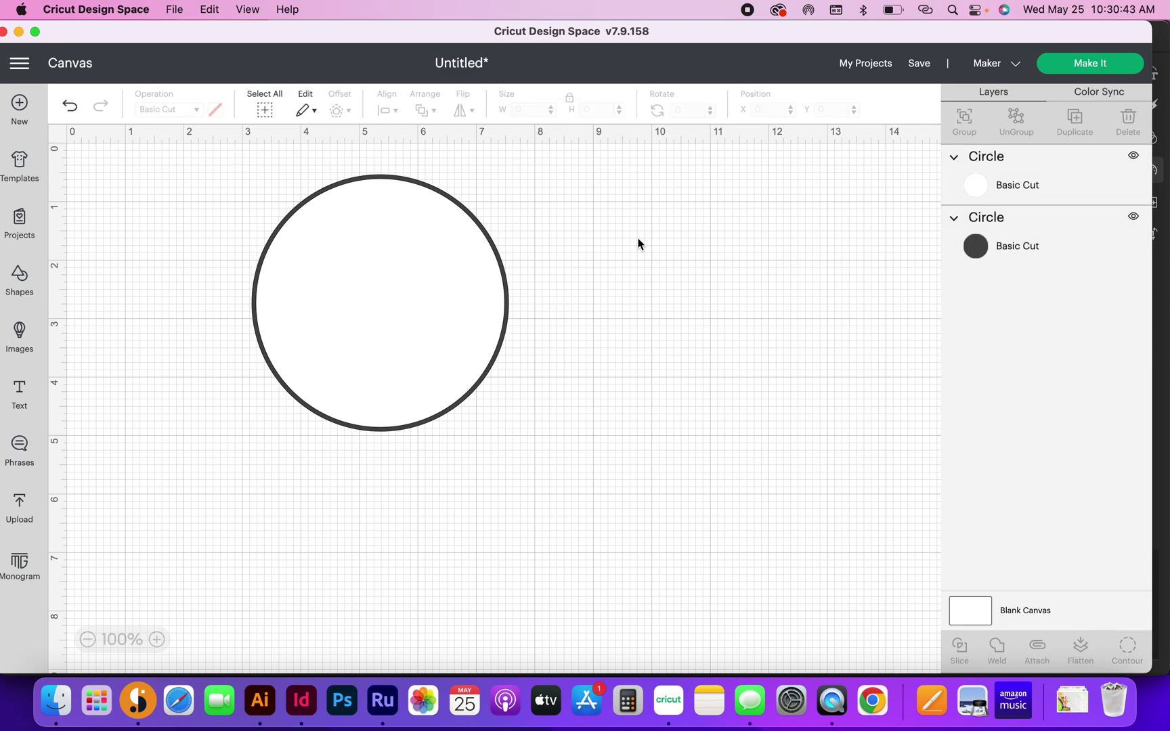
scroll(637, 245, down, 1)
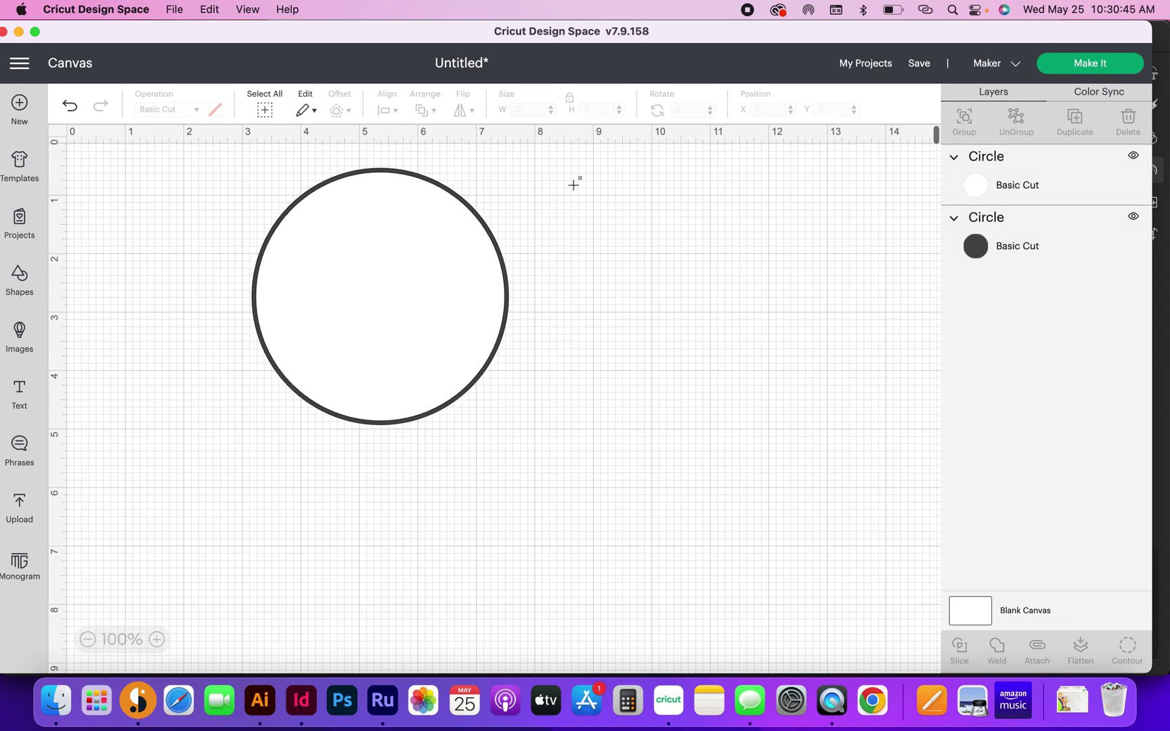
drag(582, 176, 279, 421)
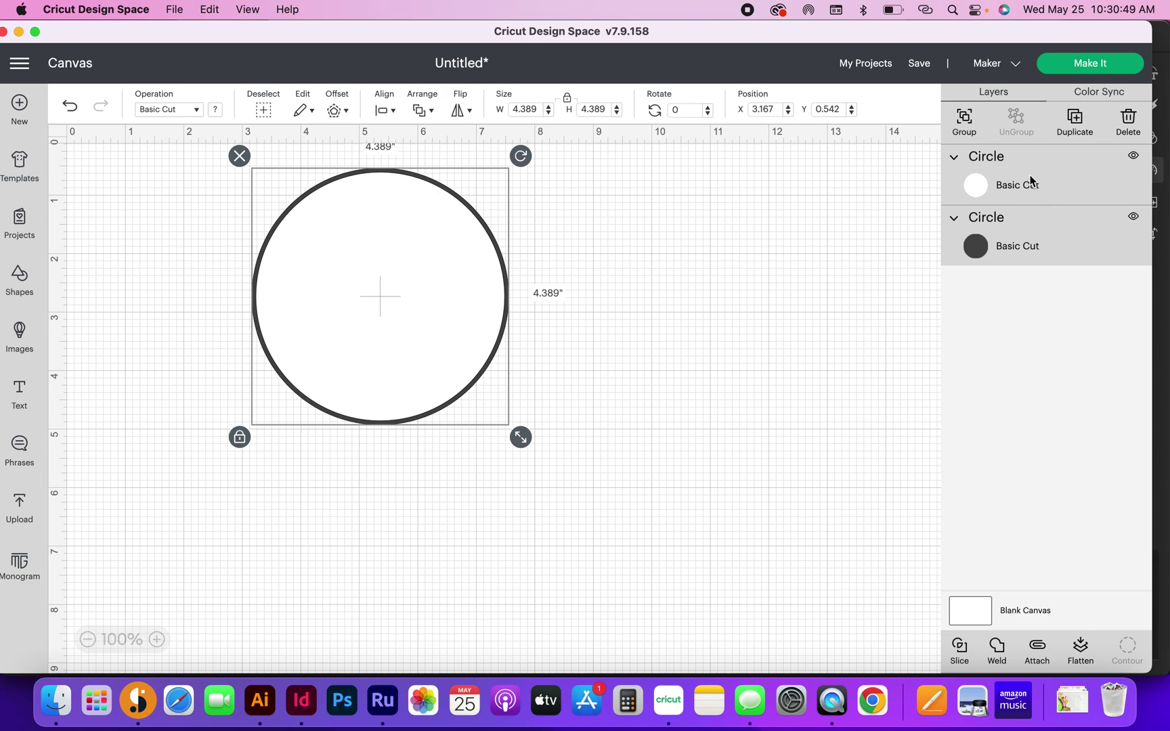
- Select both Circle layers and Slice them into three Slice Result pieces
click(1018, 215)
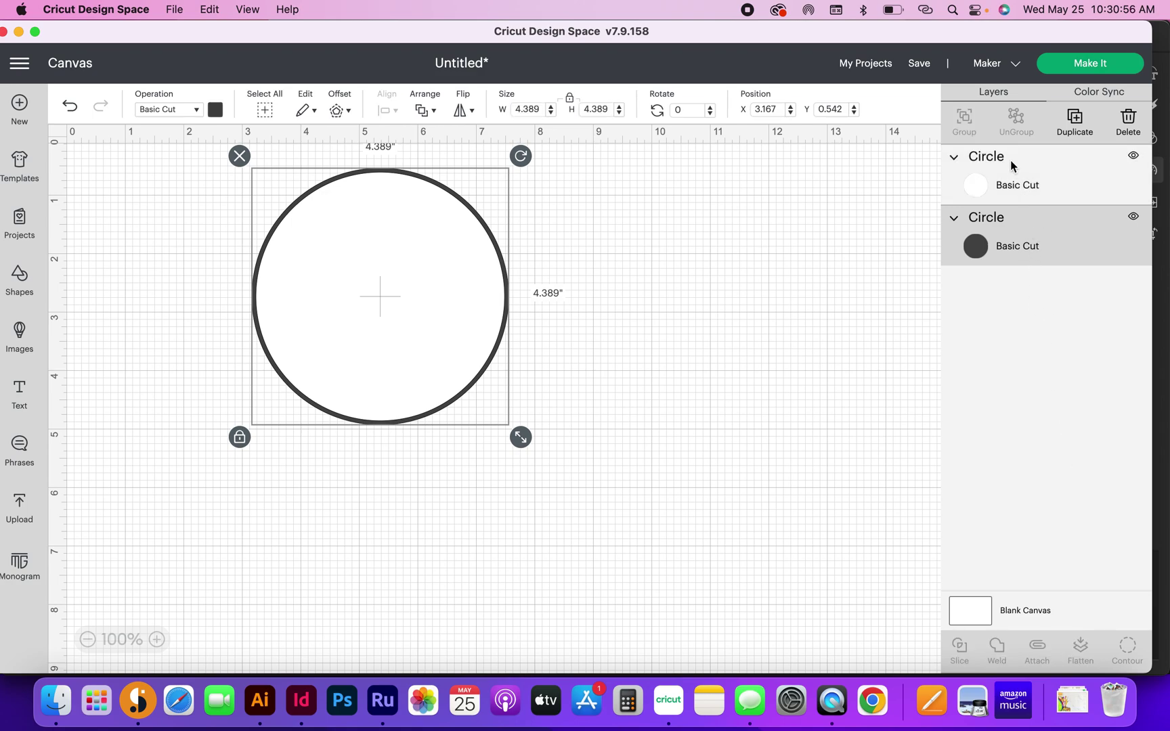
click(1014, 166)
shift+click(1023, 252)
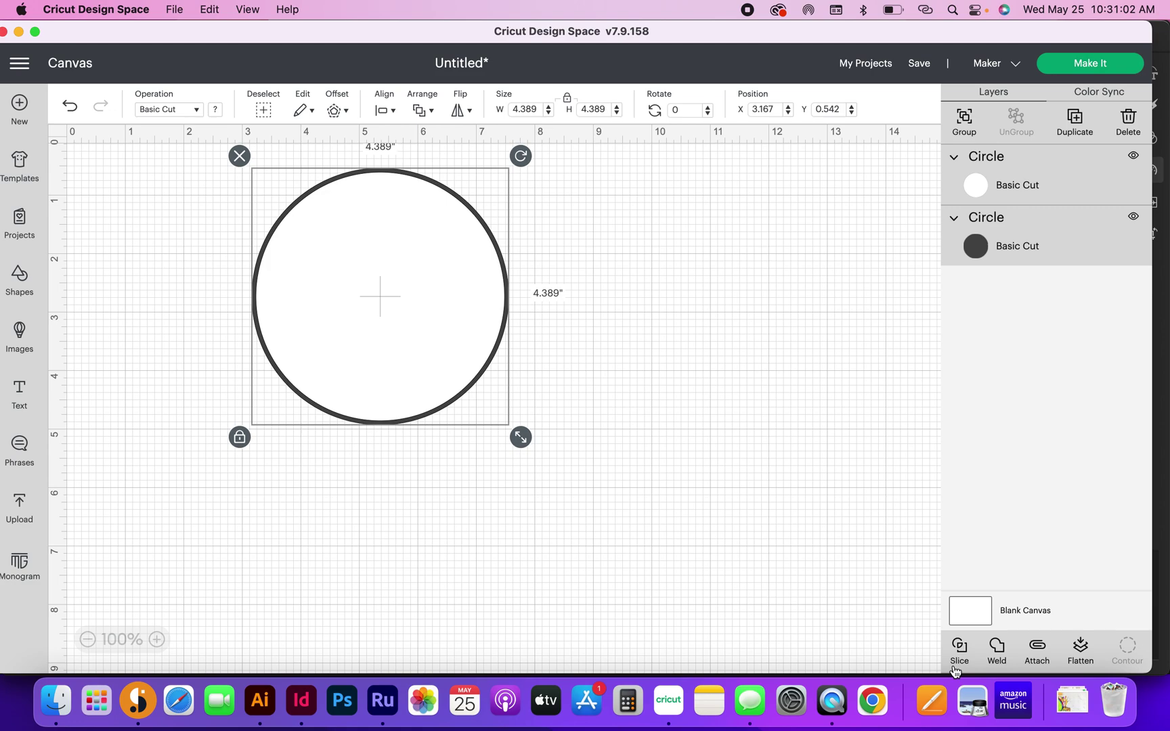
click(900, 609)
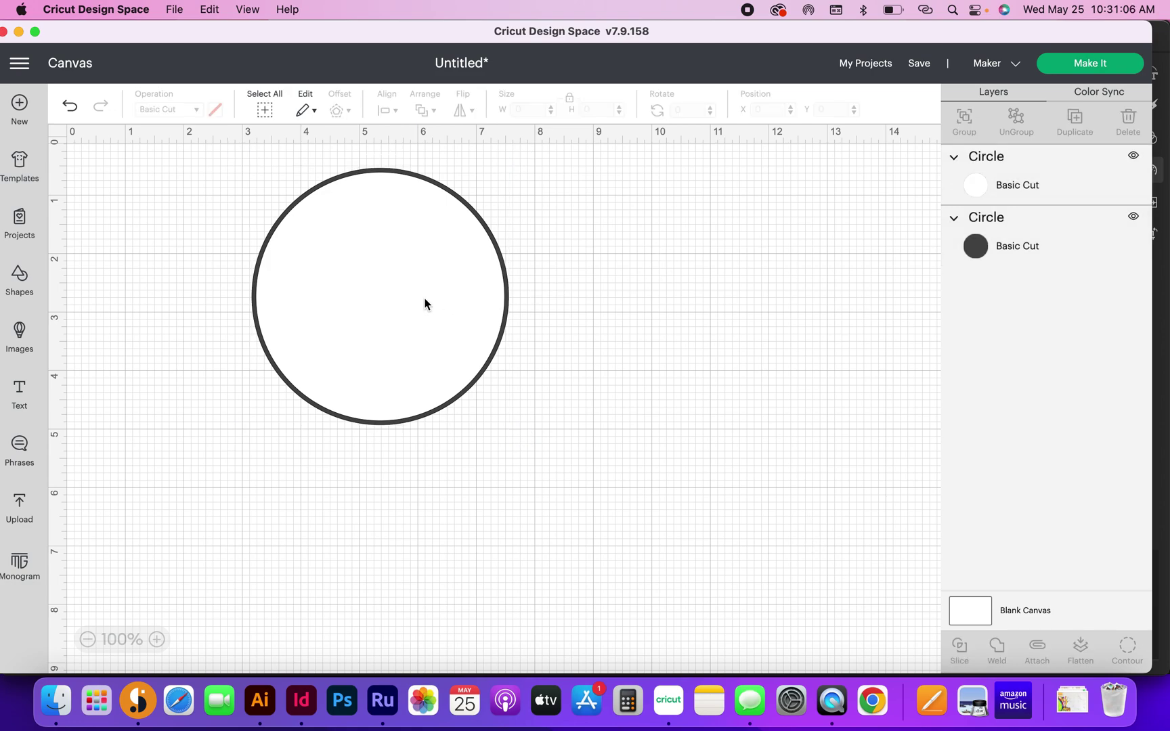
click(372, 304)
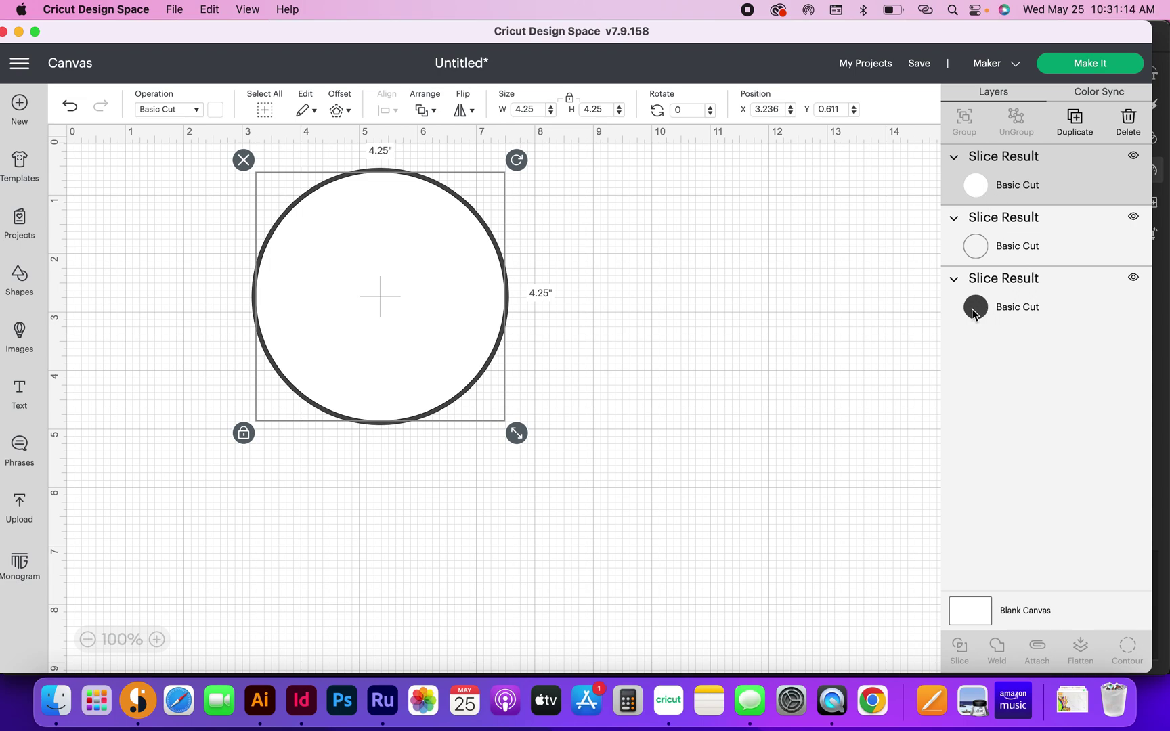
- Separate the slice pieces, delete the solid dark and white circles, and shift the ring right
drag(410, 257, 708, 261)
drag(350, 303, 205, 300)
drag(414, 323, 624, 319)
key(Delete)
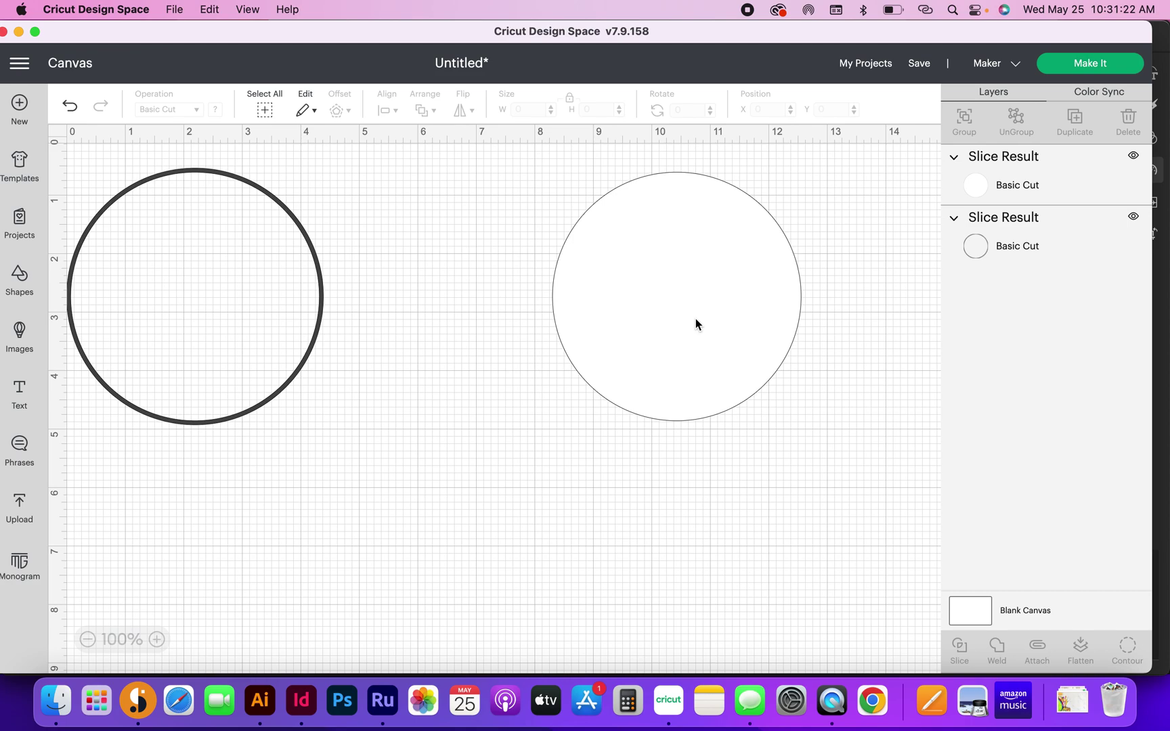
click(695, 318)
key(Delete)
drag(308, 239, 376, 238)
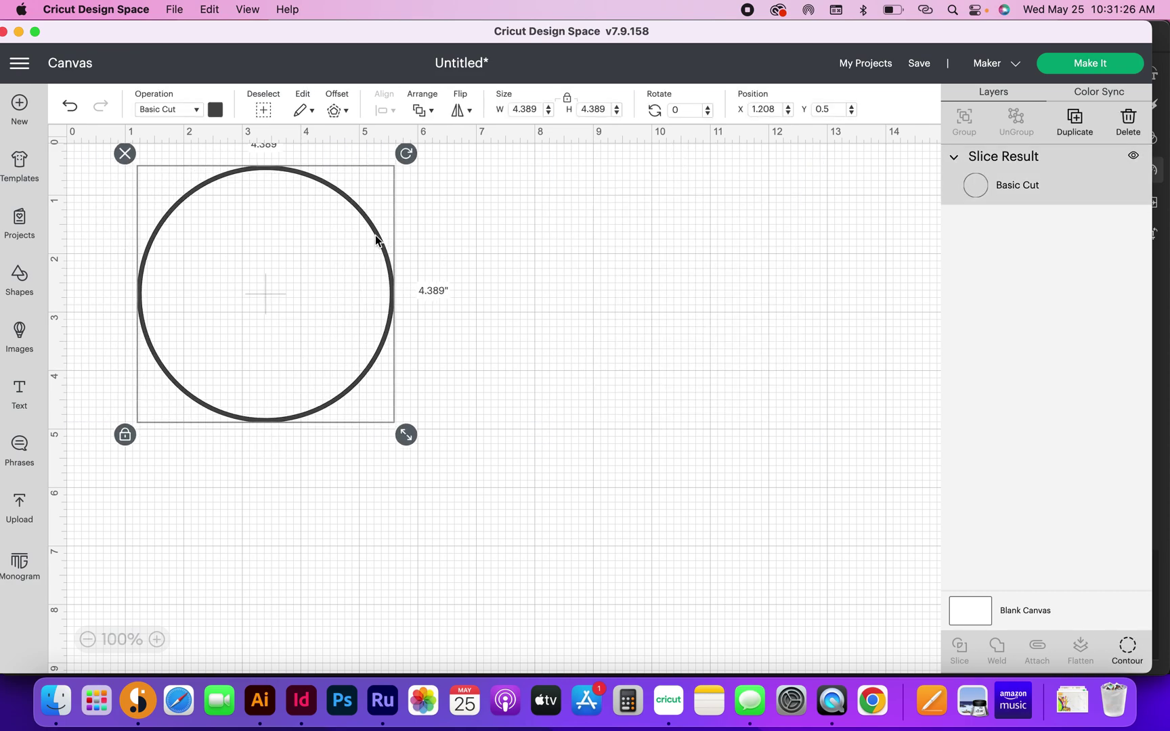
right_click(375, 235)
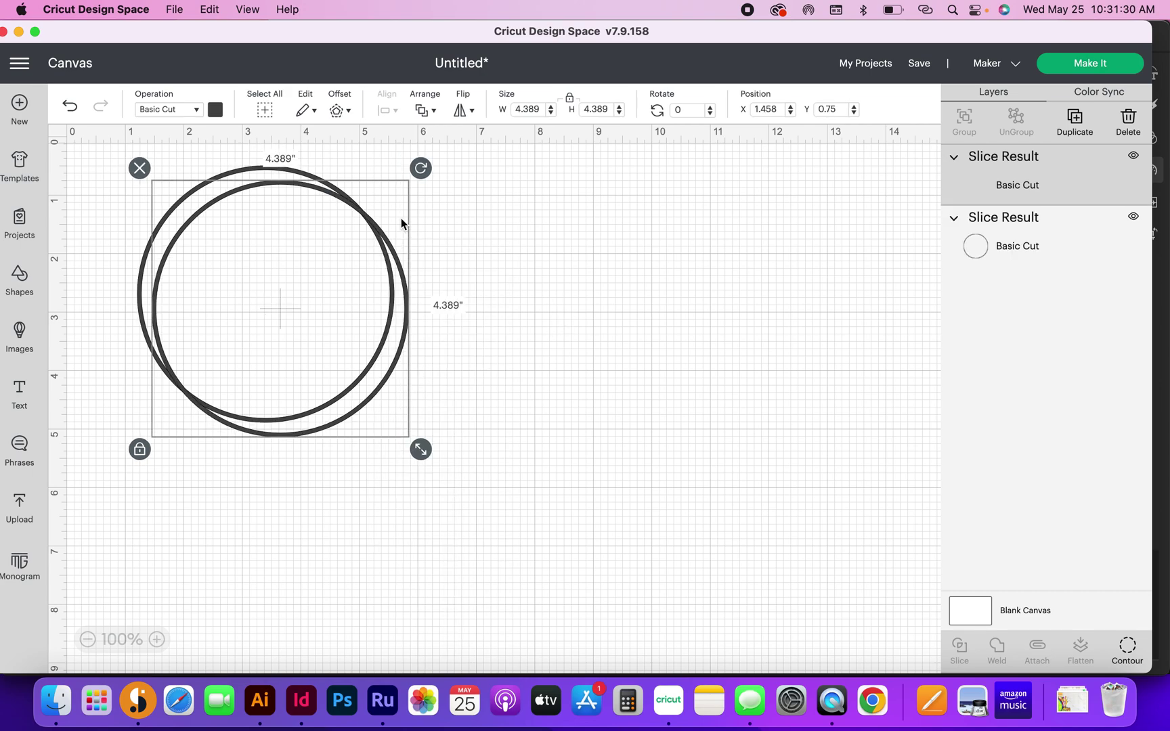
- Offset the duplicate ring slightly upward and make a third copy of the ring
drag(350, 204, 342, 192)
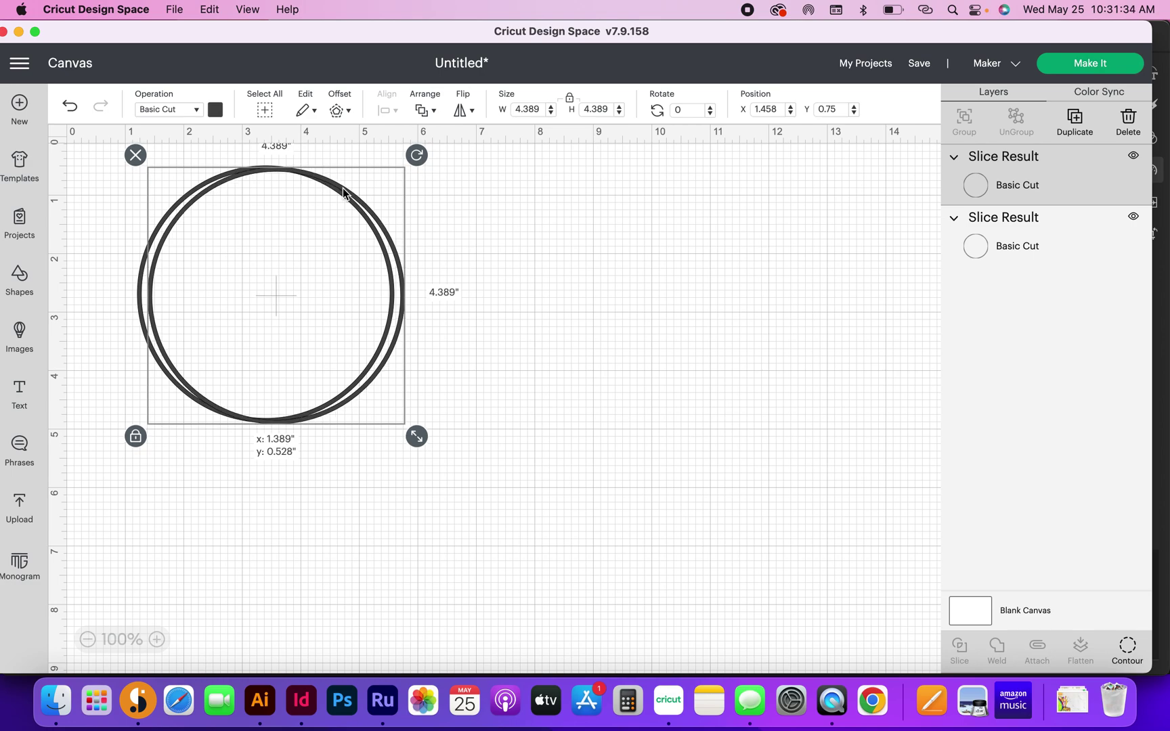
mouse_move(342, 193)
mouse_down()
mouse_move(338, 171)
mouse_move(346, 213)
mouse_move(321, 203)
mouse_move(344, 180)
mouse_up()
right_click(344, 180)
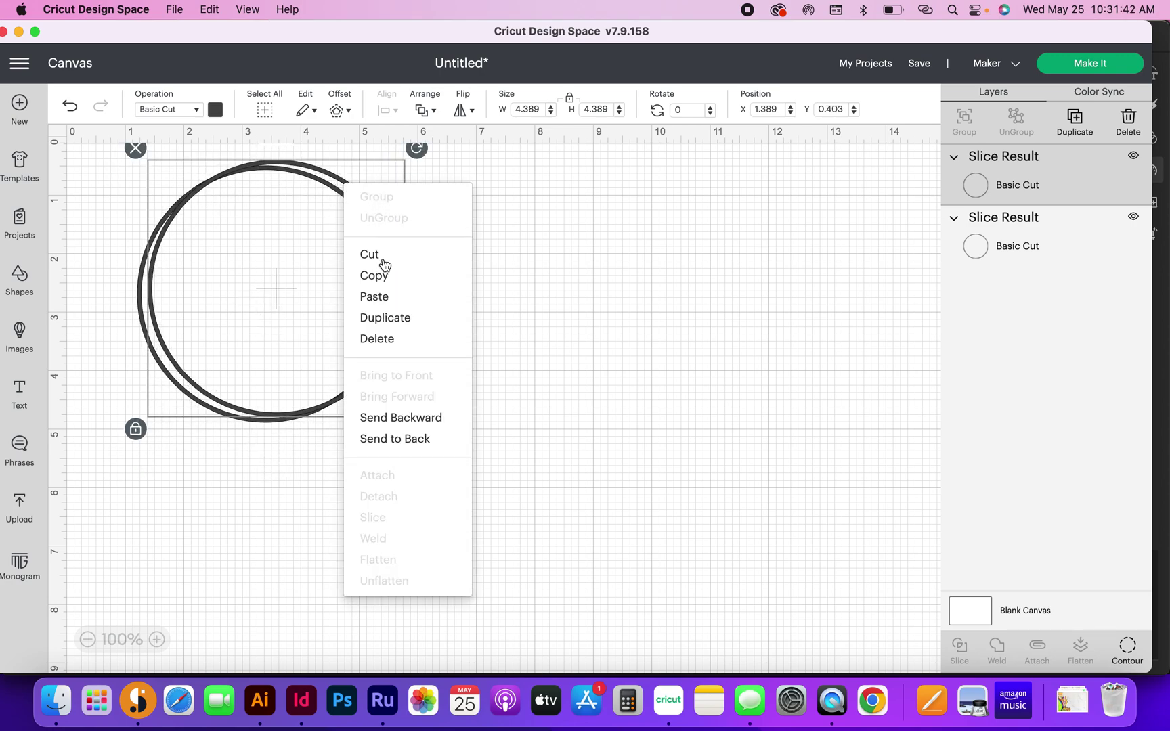
click(386, 318)
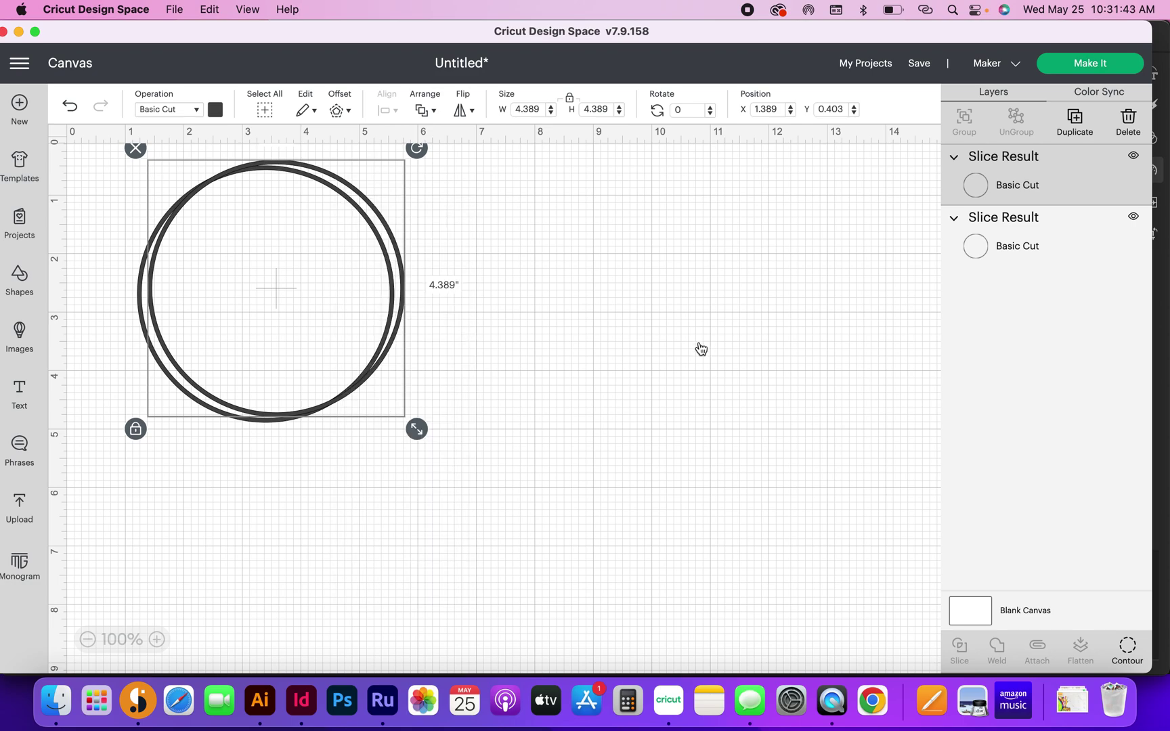
click(439, 269)
- Shift the third ring slightly off-centre and marquee-select all three rings
drag(412, 266, 384, 251)
click(579, 269)
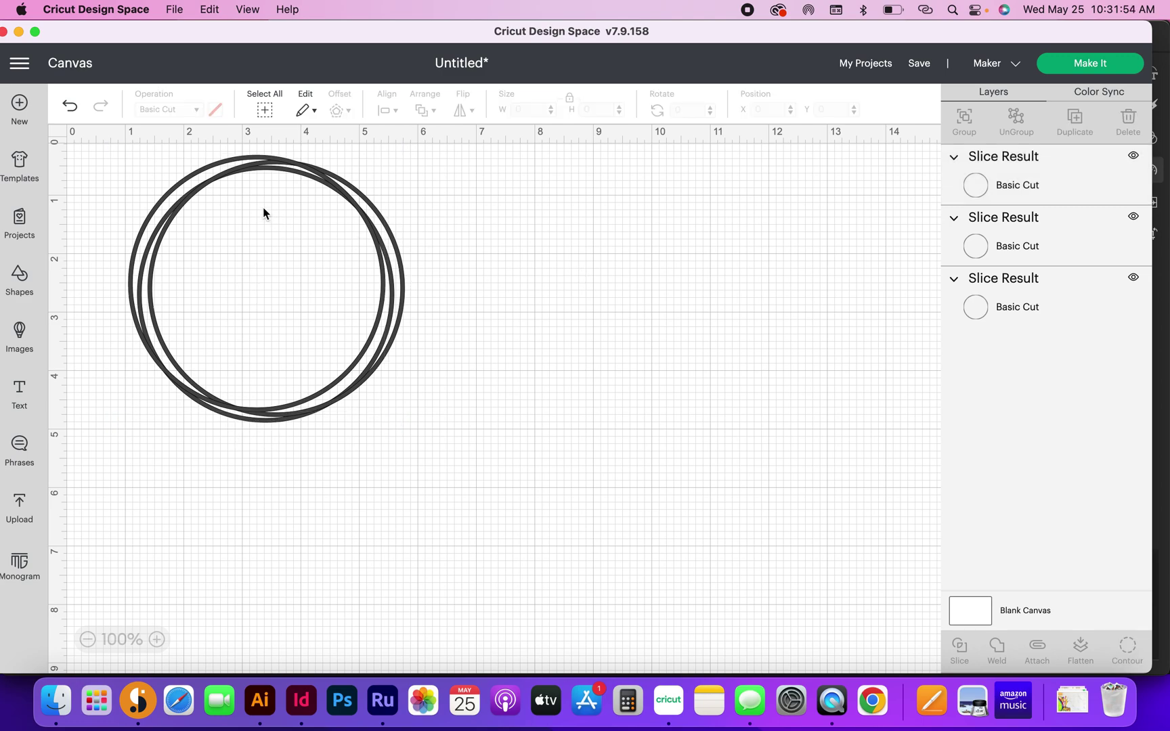
drag(181, 178, 191, 178)
click(493, 235)
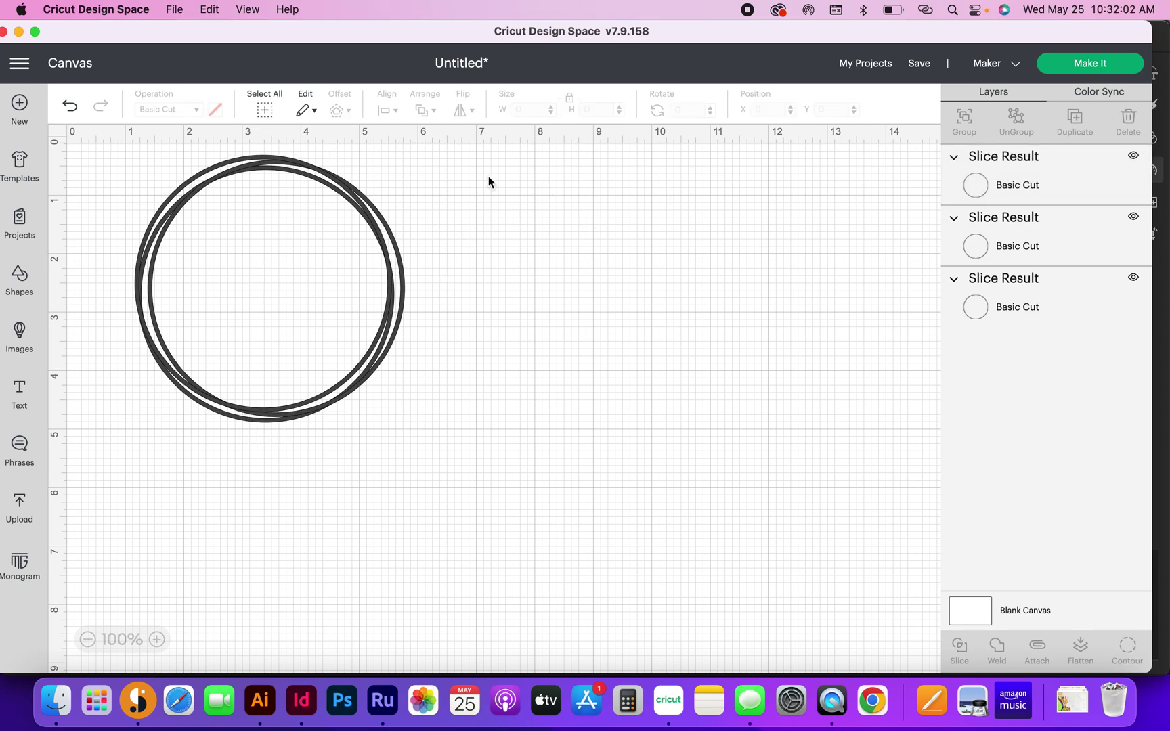
drag(496, 172, 118, 477)
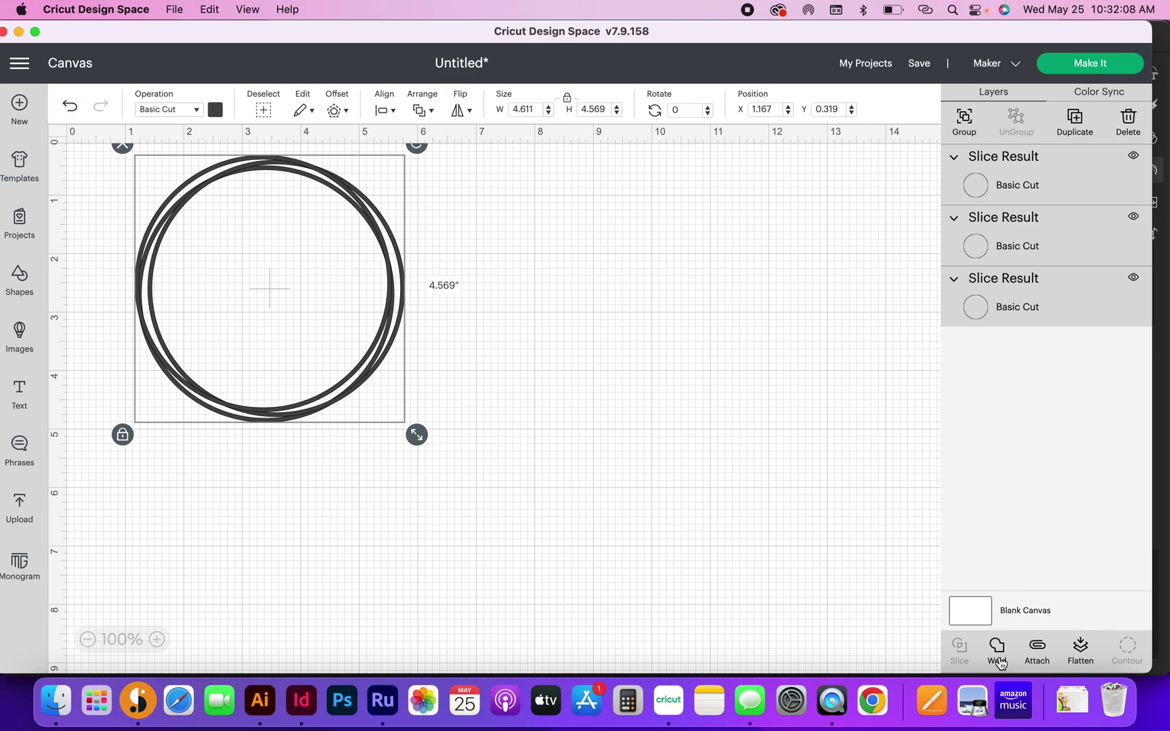
- Weld the three rings into one 4.611 by 4.569 inch frame and nudge it up-right
key(Escape)
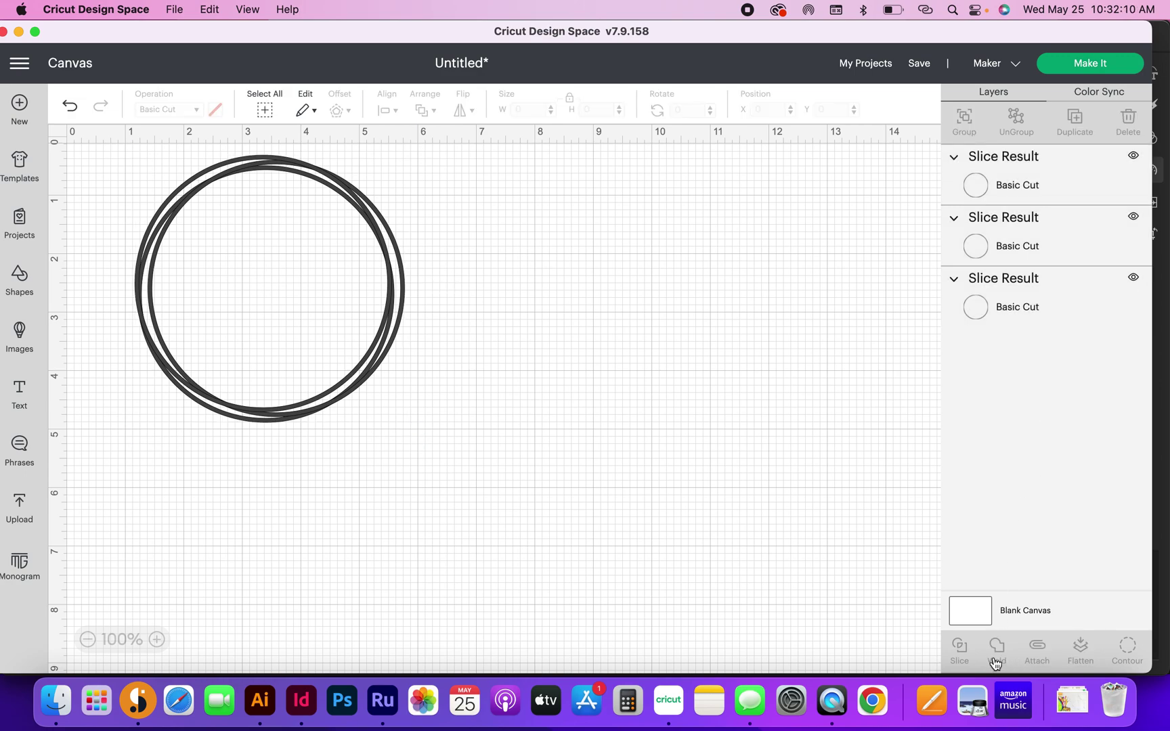
click(259, 168)
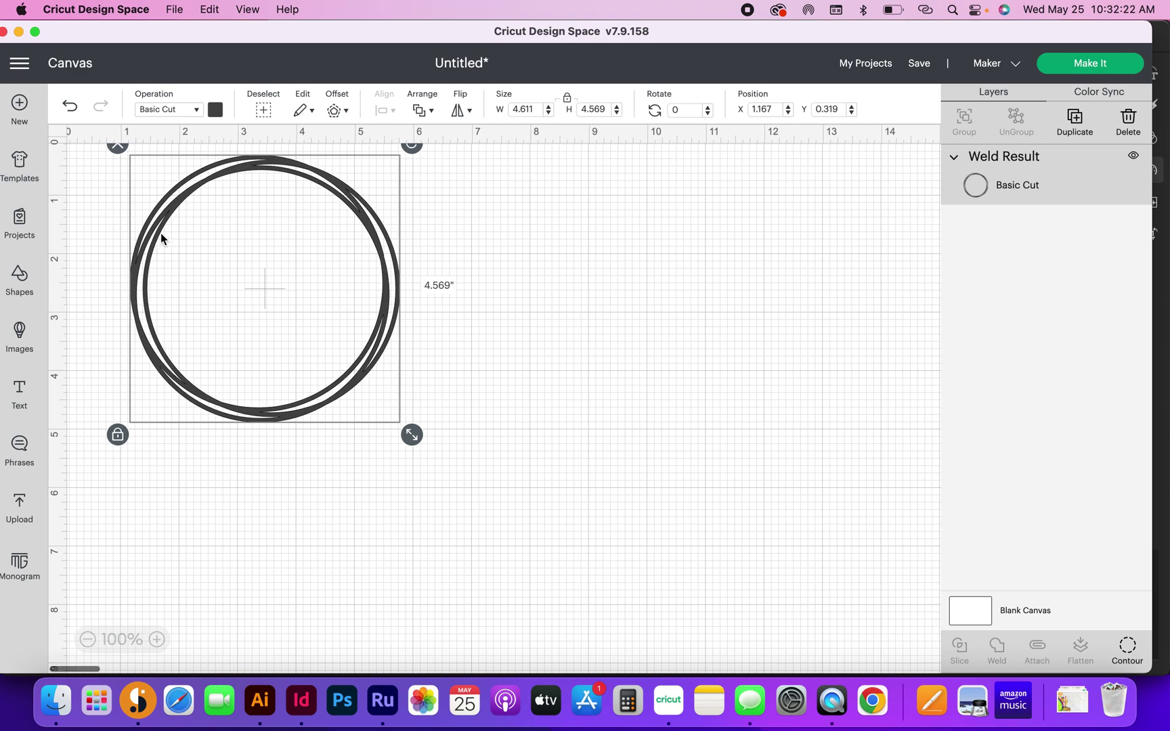
mouse_move(162, 235)
mouse_down()
mouse_move(181, 230)
mouse_move(306, 317)
mouse_move(243, 306)
mouse_move(173, 226)
mouse_up()
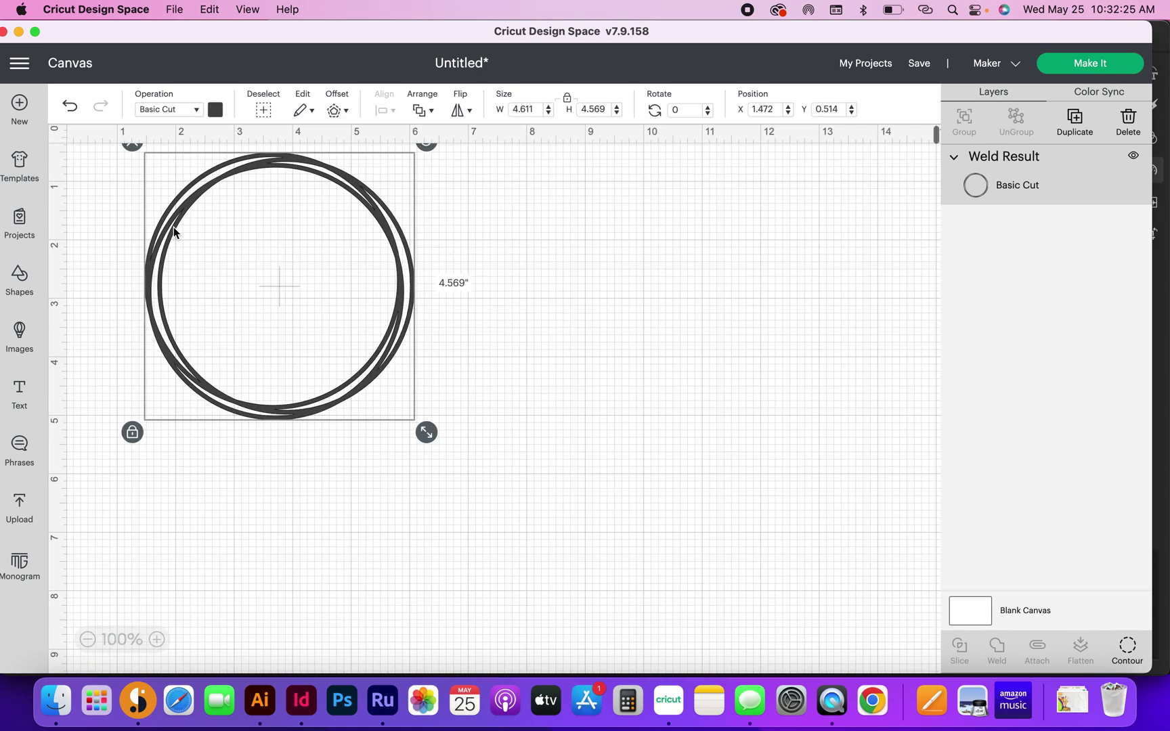
- Place the welded frame near the top-left at about X 1.056, Y 0.75
click(637, 283)
click(402, 255)
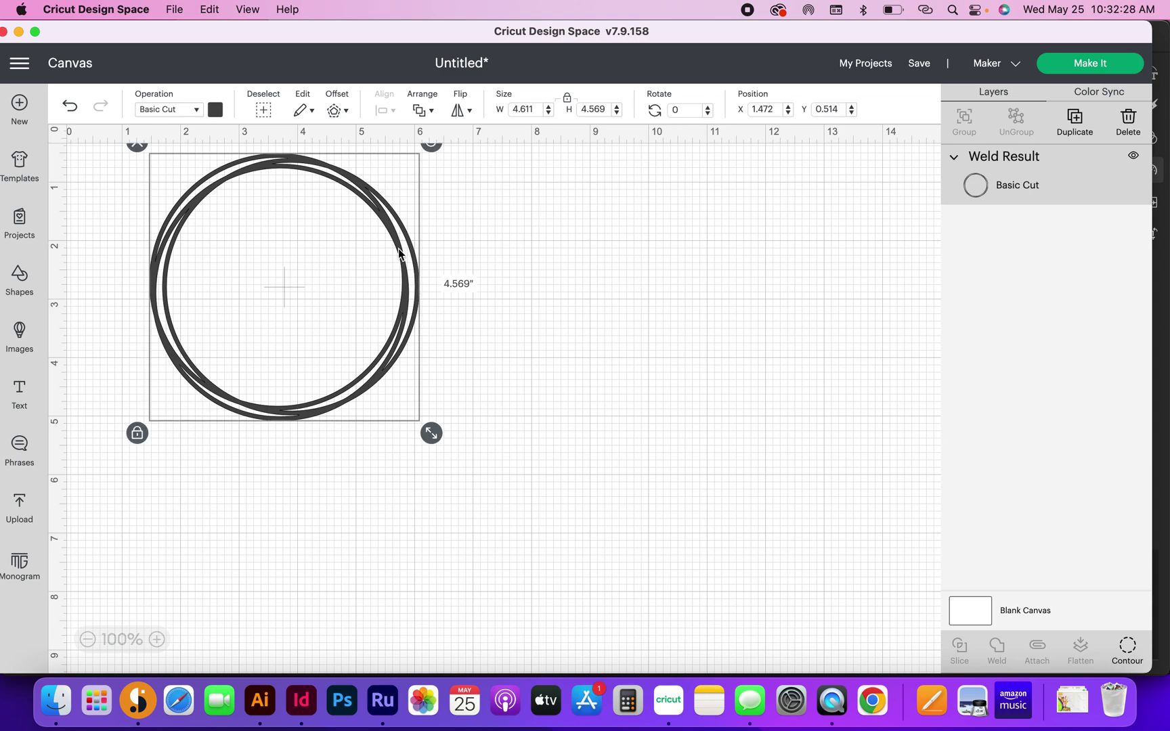
drag(386, 241, 362, 257)
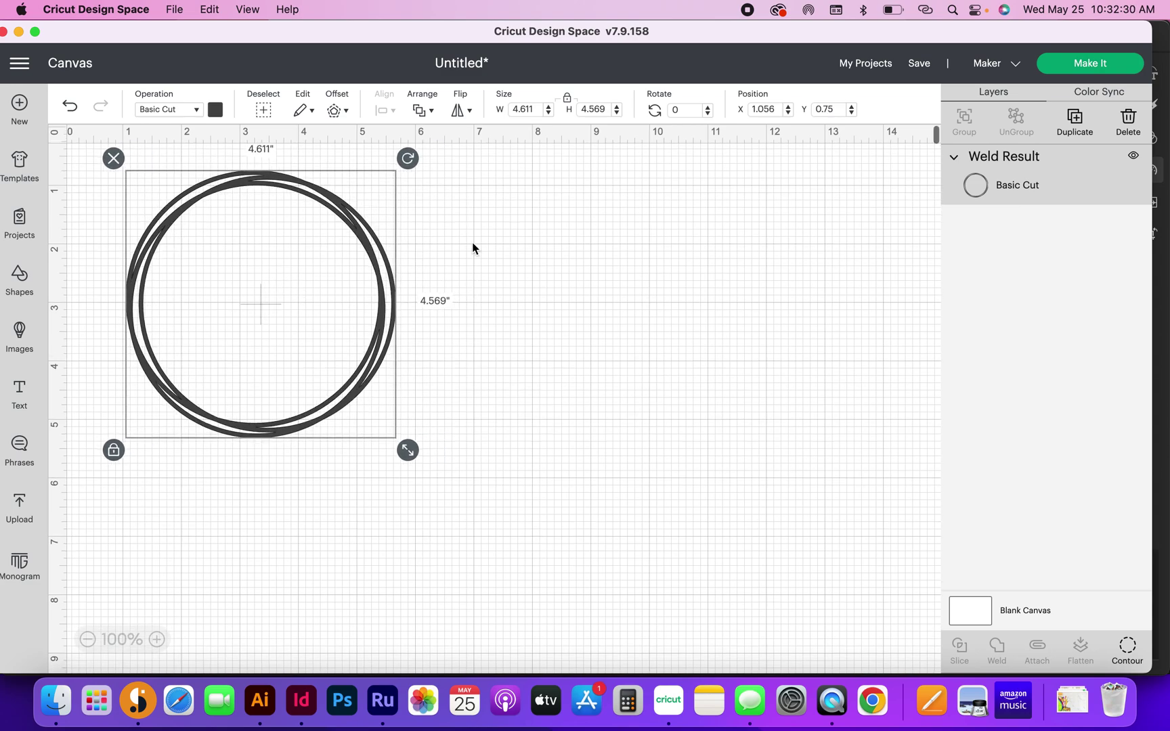
click(508, 239)
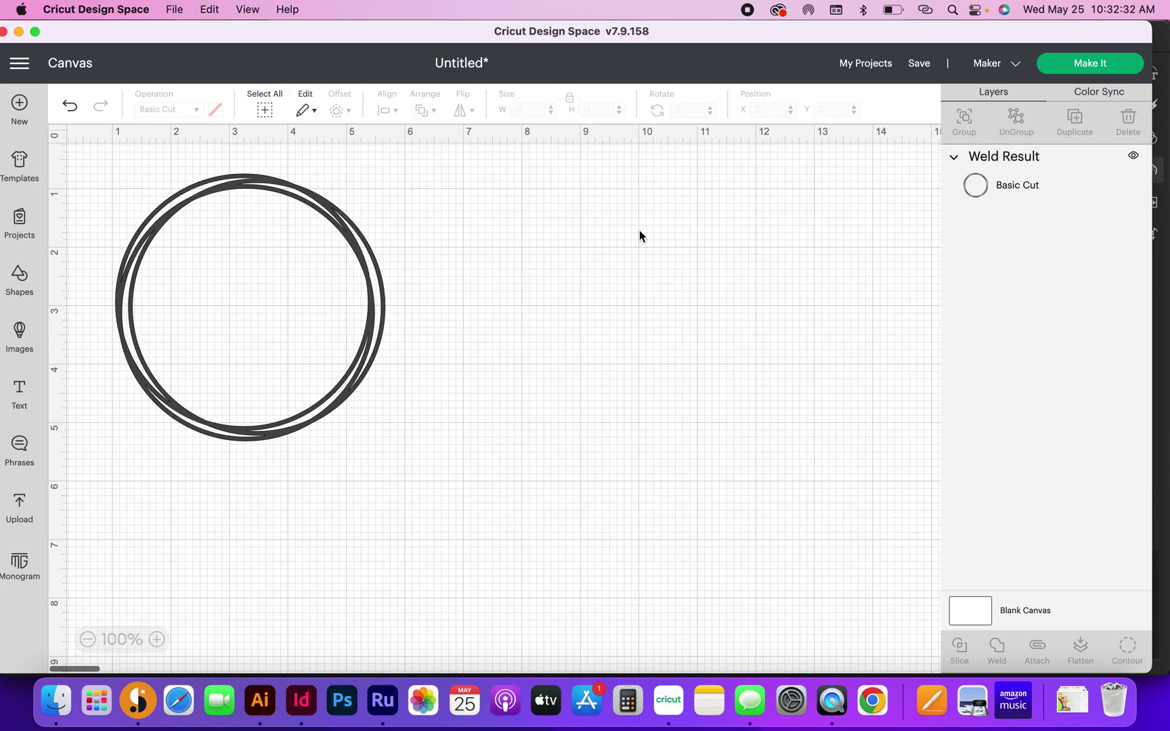